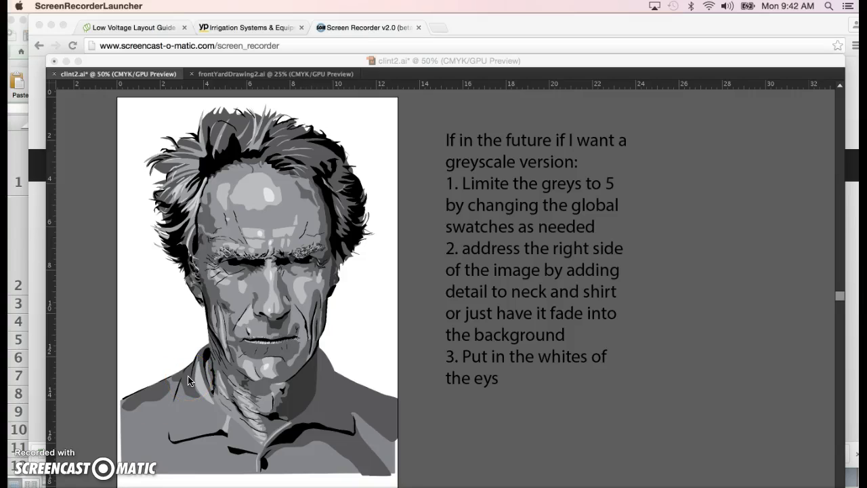
- Bring the Illustrator window with the clint2.ai portrait in front of the browser
{"action": "left_click", "coordinate": [251, 261]}
- Make the posterize reference photo layer visible in the Layers panel
{"action": "left_click", "coordinate": [552, 413]}
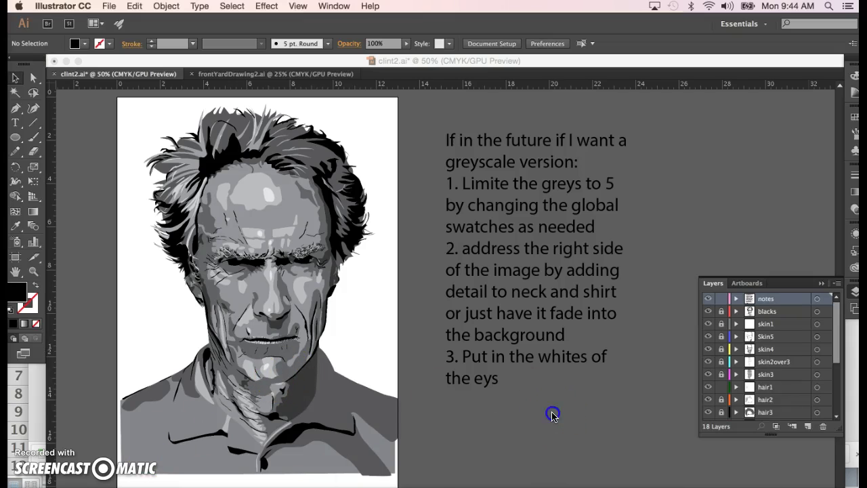
{"action": "left_click_drag", "start_coordinate": [838, 345], "coordinate": [835, 412]}
{"action": "left_click", "coordinate": [708, 402]}
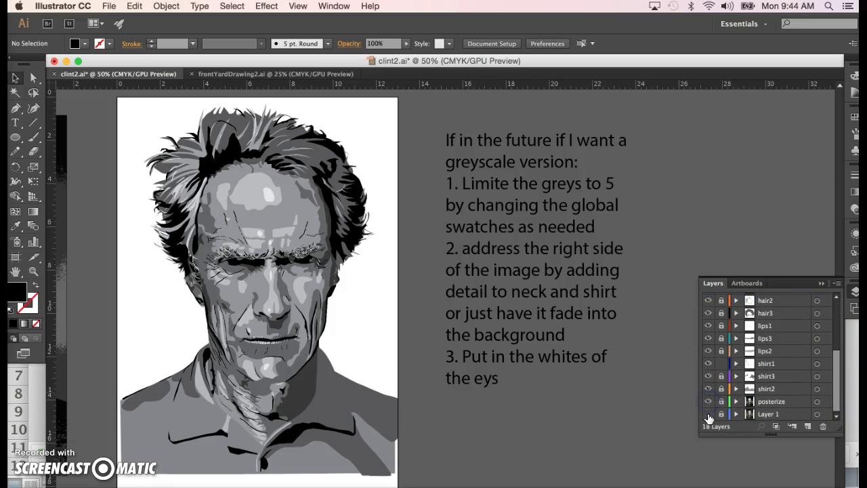
- Lock the skin1 layer and turn the skin3 layer's visibility back on
{"action": "scroll", "coordinate": [259, 318], "scroll_direction": "left", "scroll_amount": 2}
{"action": "scroll", "coordinate": [259, 318], "scroll_direction": "left", "scroll_amount": 10}
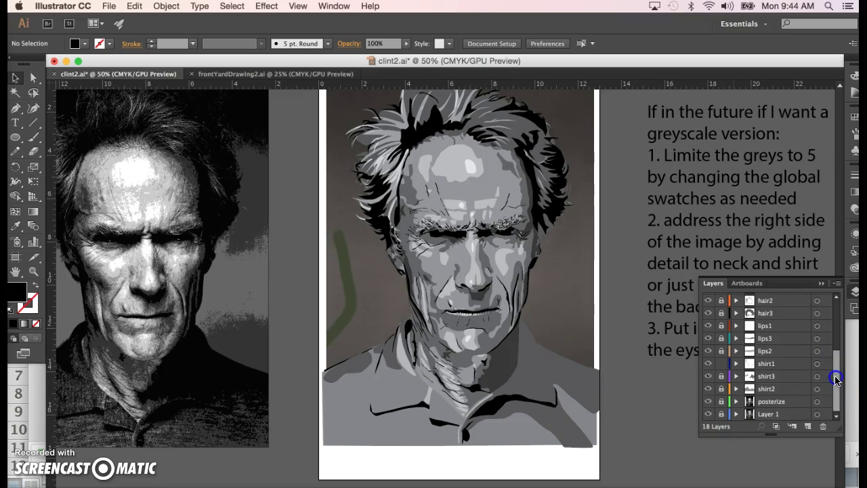
{"action": "left_click_drag", "start_coordinate": [836, 380], "coordinate": [833, 258]}
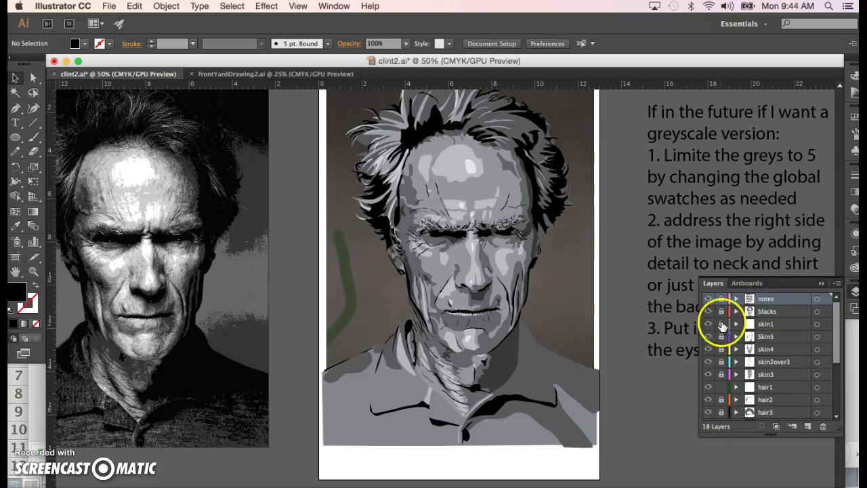
{"action": "left_click", "coordinate": [722, 326]}
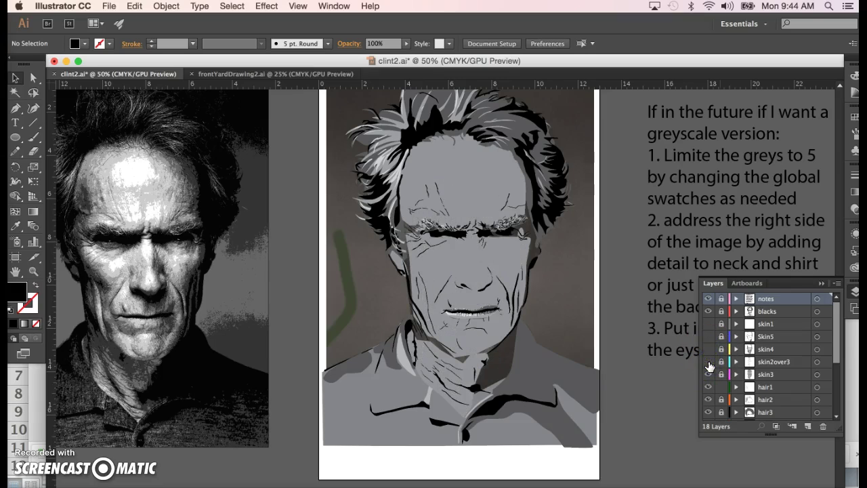
{"action": "left_click", "coordinate": [708, 375]}
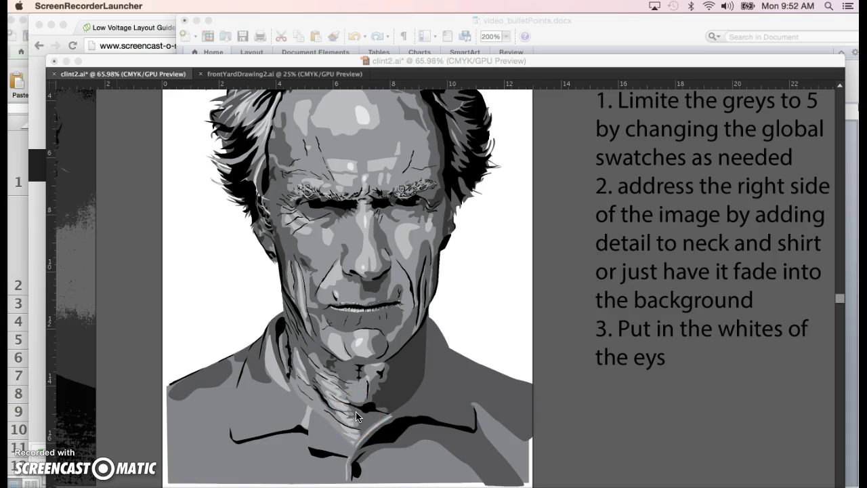
- Zoom out, hide the posterize reference photo and select its layer
{"action": "left_click", "coordinate": [605, 422]}
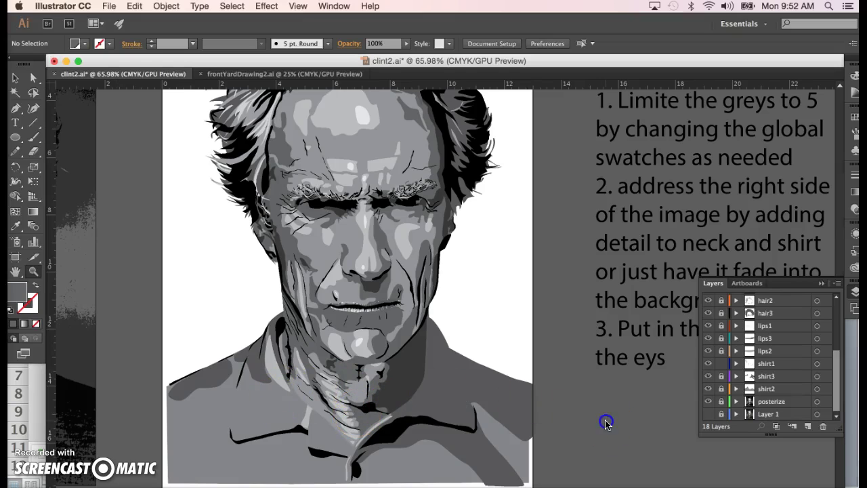
{"action": "key", "text": "super+minus"}
{"action": "key", "text": "super+minus"}
{"action": "key", "text": "super+minus"}
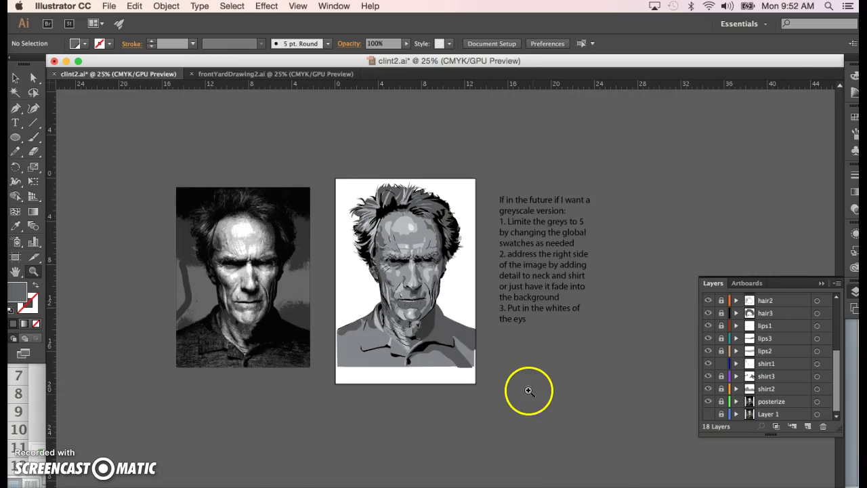
{"action": "scroll", "coordinate": [519, 368], "scroll_direction": "right", "scroll_amount": 5}
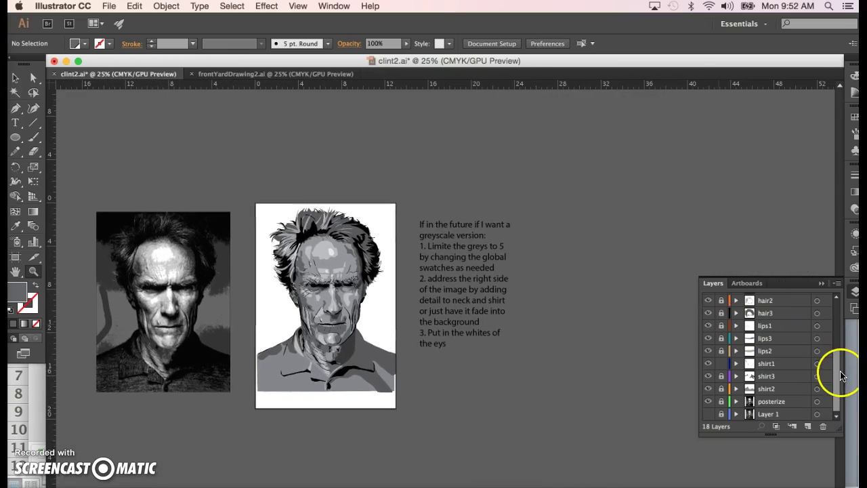
{"action": "left_click", "coordinate": [835, 434]}
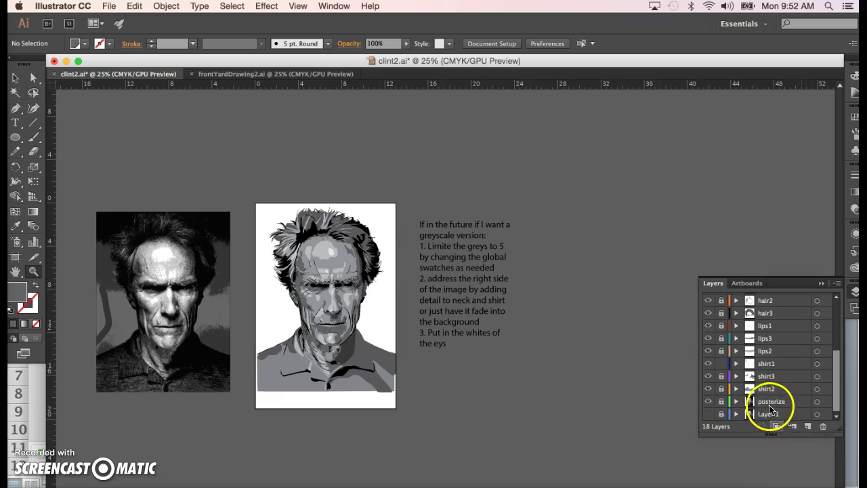
{"action": "left_click", "coordinate": [707, 403]}
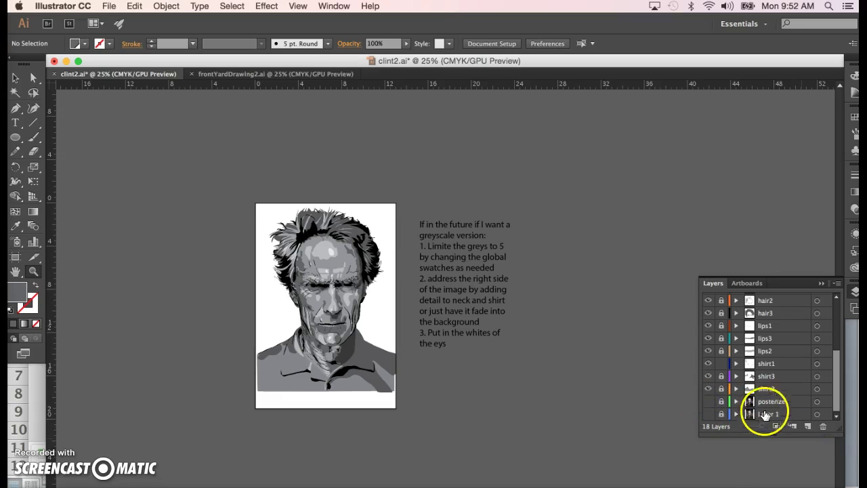
{"action": "left_click", "coordinate": [775, 402]}
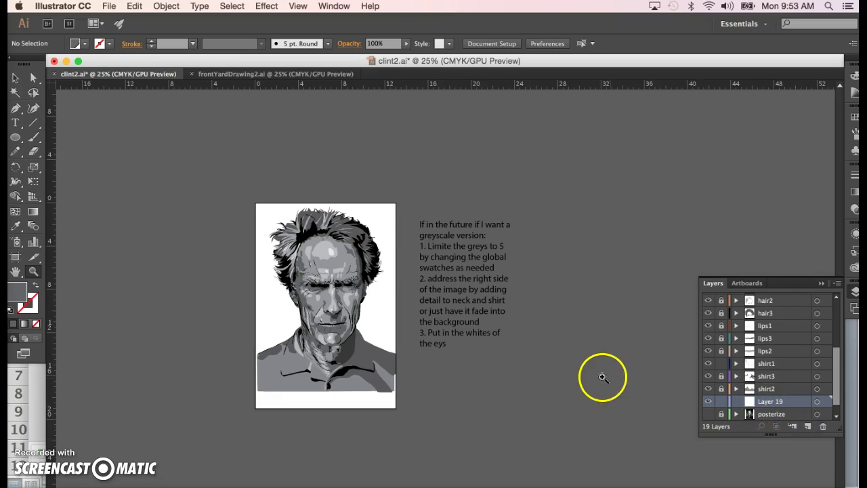
- Draw a rectangle covering the artboard and fill it with light green ABF995
{"action": "left_click", "coordinate": [17, 138]}
{"action": "left_click_drag", "start_coordinate": [17, 139], "coordinate": [66, 137]}
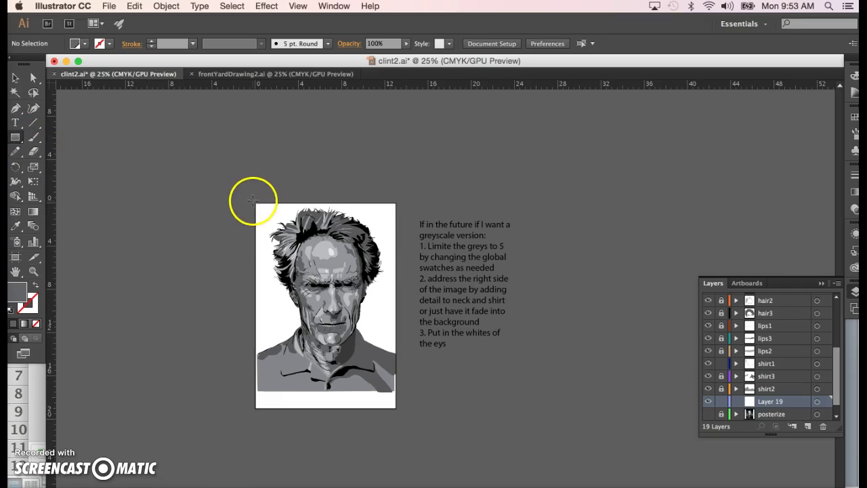
{"action": "left_click_drag", "start_coordinate": [402, 404], "coordinate": [402, 405]}
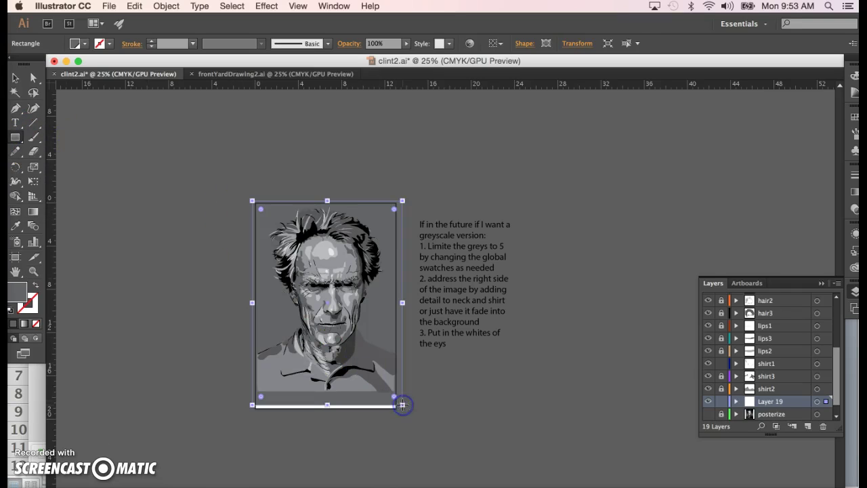
{"action": "double_click", "coordinate": [18, 291]}
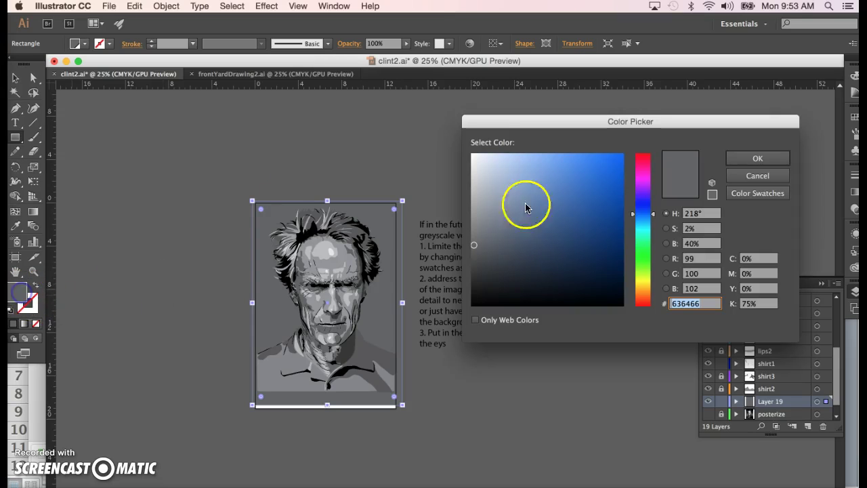
{"action": "mouse_move", "coordinate": [653, 214]}
{"action": "left_mouse_down"}
{"action": "mouse_move", "coordinate": [654, 268]}
{"action": "mouse_move", "coordinate": [654, 260]}
{"action": "left_mouse_up"}
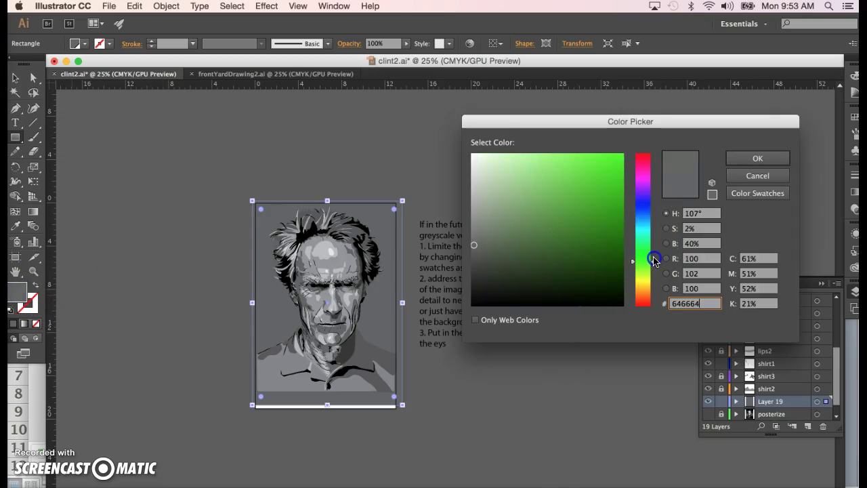
{"action": "left_click_drag", "start_coordinate": [553, 159], "coordinate": [533, 155]}
{"action": "left_click", "coordinate": [532, 155]}
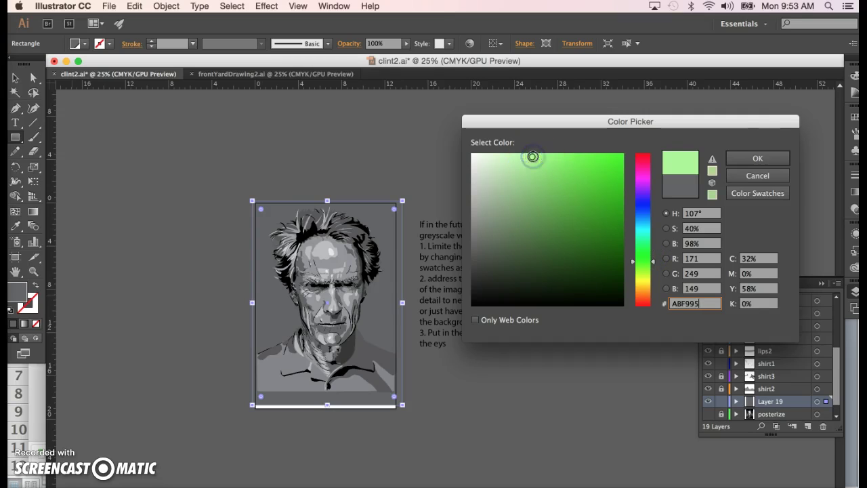
{"action": "left_click", "coordinate": [768, 161]}
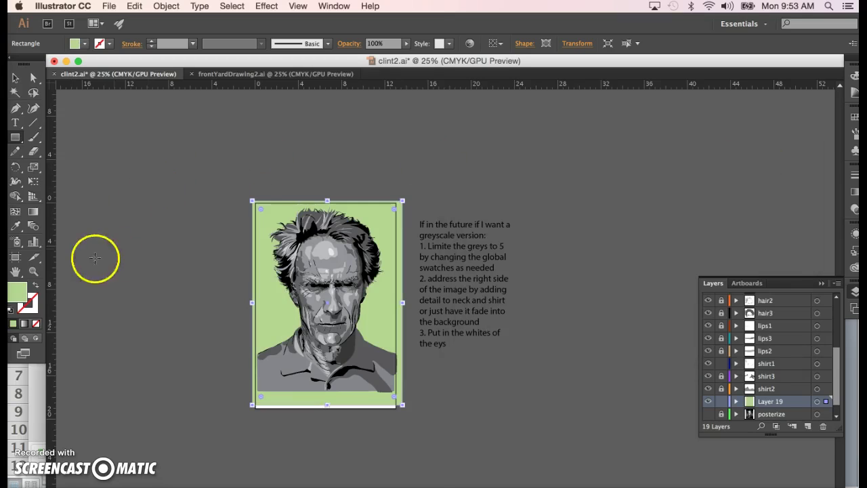
{"action": "left_click", "coordinate": [34, 271]}
{"action": "left_click_drag", "start_coordinate": [330, 252], "coordinate": [650, 238]}
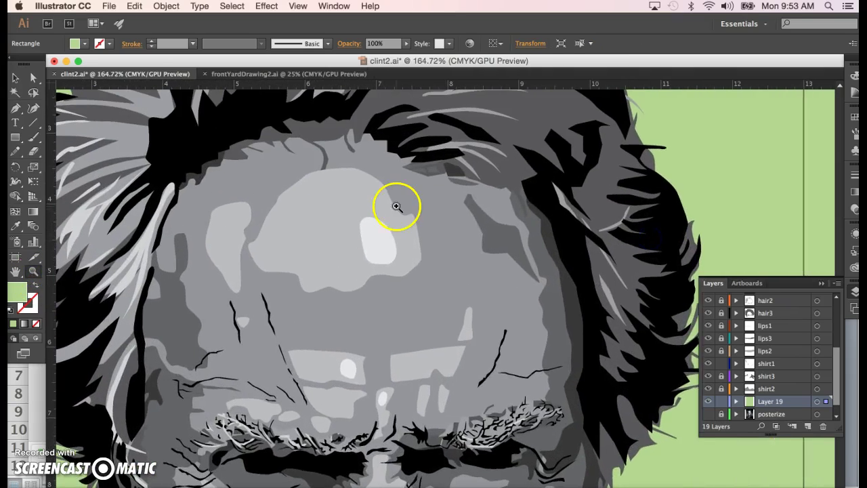
{"action": "scroll", "coordinate": [396, 206], "scroll_direction": "up", "scroll_amount": 8}
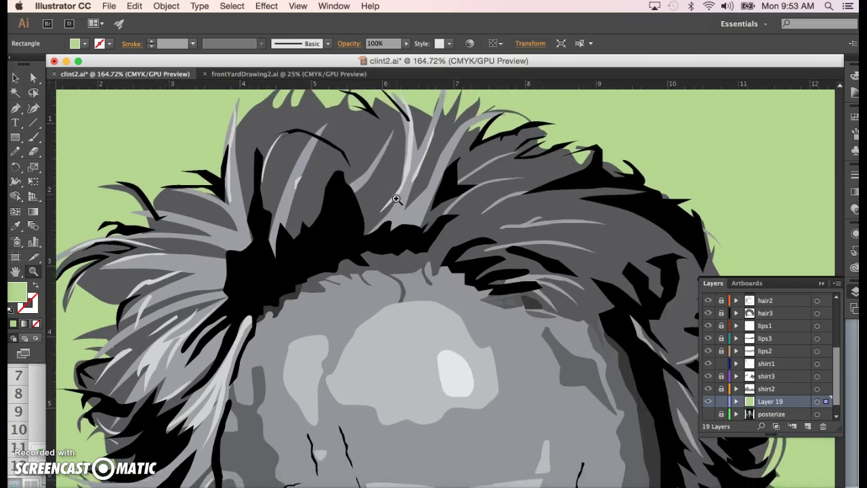
{"action": "scroll", "coordinate": [396, 198], "scroll_direction": "down", "scroll_amount": 5}
{"action": "scroll", "coordinate": [396, 199], "scroll_direction": "right", "scroll_amount": 4}
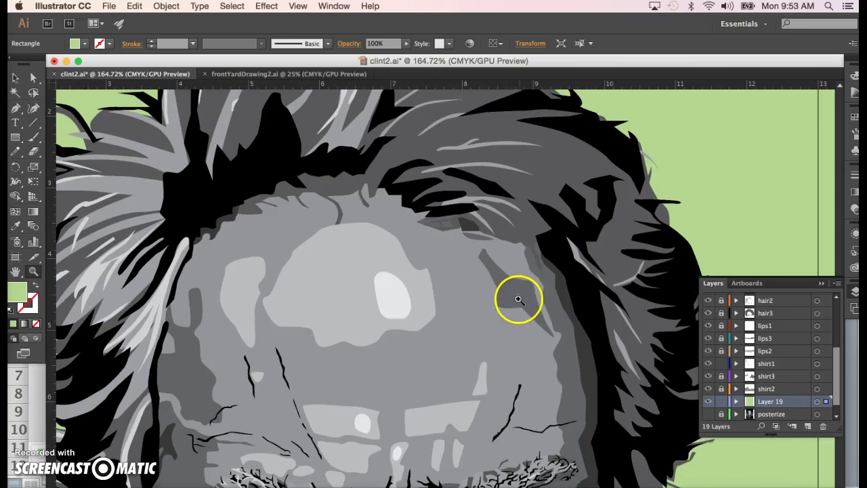
{"action": "scroll", "coordinate": [518, 299], "scroll_direction": "down", "scroll_amount": 7}
{"action": "scroll", "coordinate": [518, 300], "scroll_direction": "left", "scroll_amount": 2}
{"action": "scroll", "coordinate": [518, 300], "scroll_direction": "down", "scroll_amount": 1}
{"action": "scroll", "coordinate": [518, 300], "scroll_direction": "left", "scroll_amount": 4}
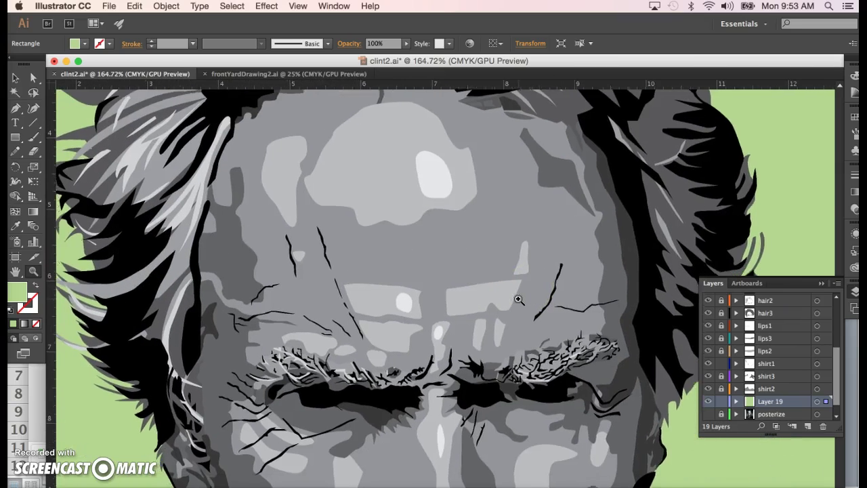
{"action": "scroll", "coordinate": [517, 298], "scroll_direction": "down", "scroll_amount": 7}
{"action": "scroll", "coordinate": [518, 298], "scroll_direction": "right", "scroll_amount": 7}
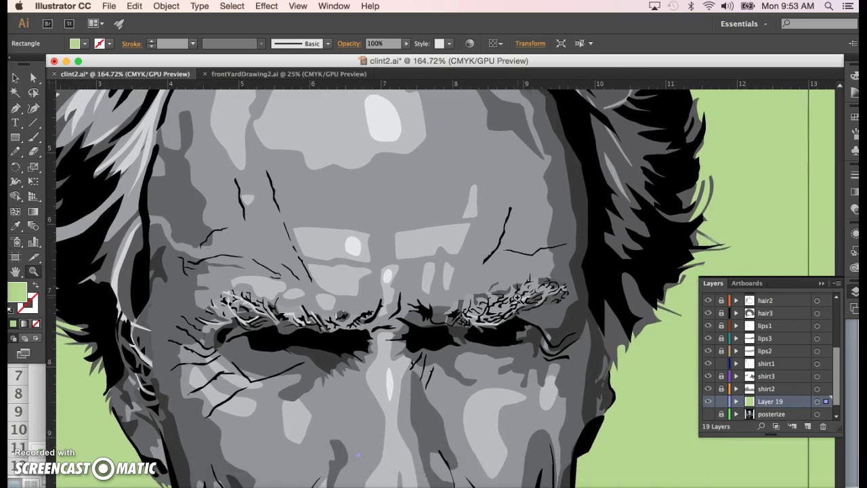
{"action": "scroll", "coordinate": [454, 337], "scroll_direction": "down", "scroll_amount": 10}
{"action": "scroll", "coordinate": [455, 337], "scroll_direction": "left", "scroll_amount": 2}
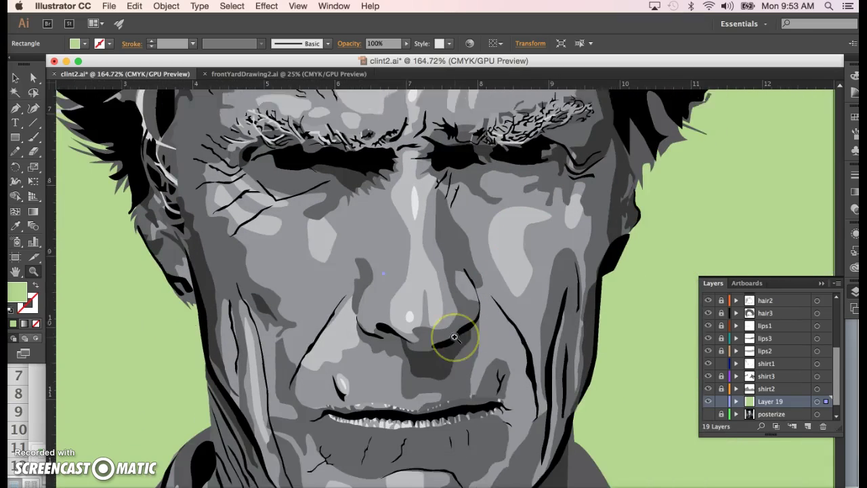
{"action": "scroll", "coordinate": [455, 337], "scroll_direction": "down", "scroll_amount": 10}
{"action": "scroll", "coordinate": [454, 337], "scroll_direction": "left", "scroll_amount": 2}
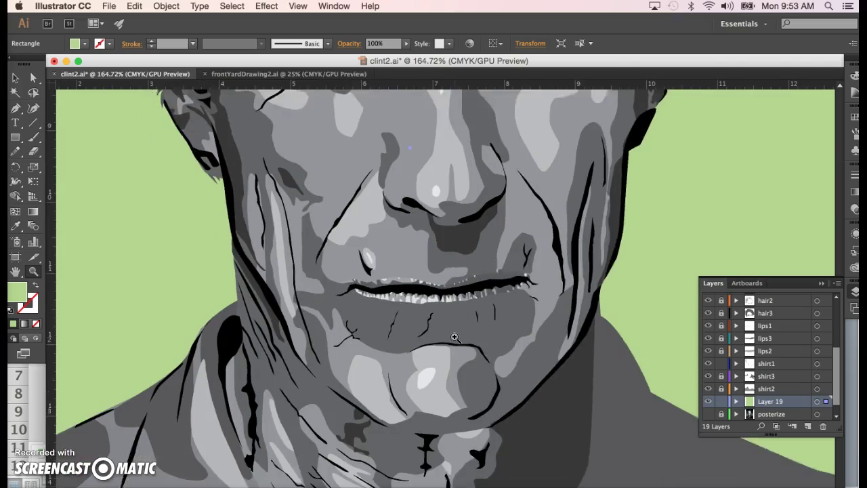
{"action": "scroll", "coordinate": [455, 336], "scroll_direction": "down", "scroll_amount": 2}
{"action": "scroll", "coordinate": [454, 337], "scroll_direction": "left", "scroll_amount": 1}
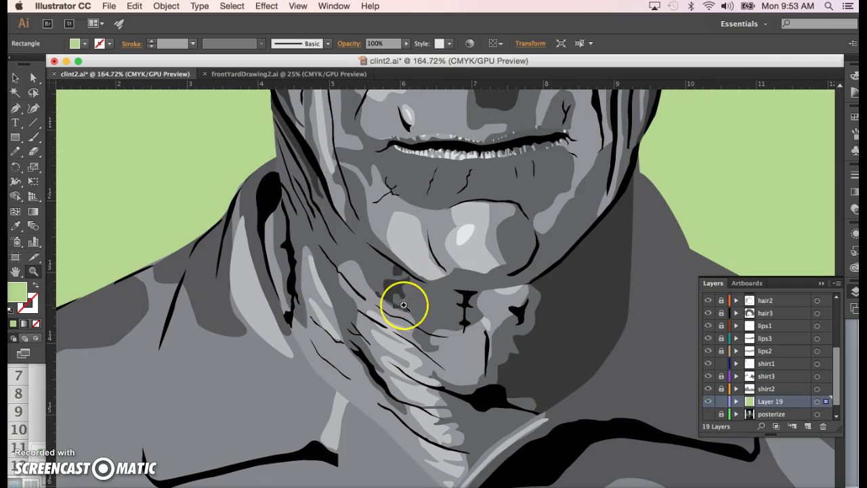
{"action": "scroll", "coordinate": [404, 305], "scroll_direction": "down", "scroll_amount": 5}
{"action": "scroll", "coordinate": [404, 305], "scroll_direction": "right", "scroll_amount": 2}
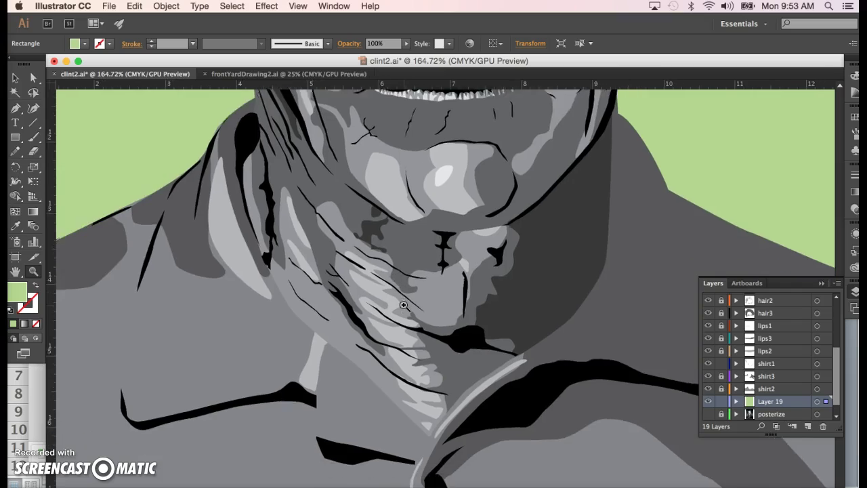
{"action": "scroll", "coordinate": [404, 306], "scroll_direction": "down", "scroll_amount": 5}
{"action": "scroll", "coordinate": [404, 305], "scroll_direction": "left", "scroll_amount": 10}
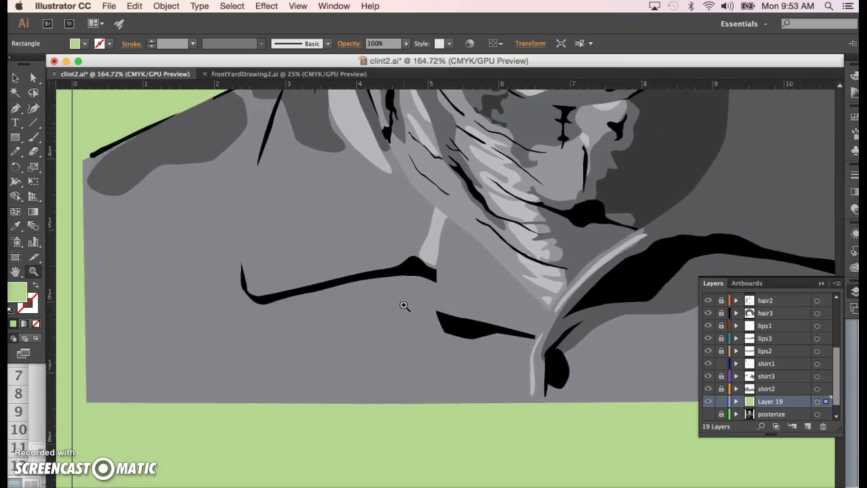
{"action": "scroll", "coordinate": [403, 305], "scroll_direction": "up", "scroll_amount": 3}
{"action": "scroll", "coordinate": [404, 305], "scroll_direction": "right", "scroll_amount": 20}
{"action": "scroll", "coordinate": [404, 306], "scroll_direction": "up", "scroll_amount": 3}
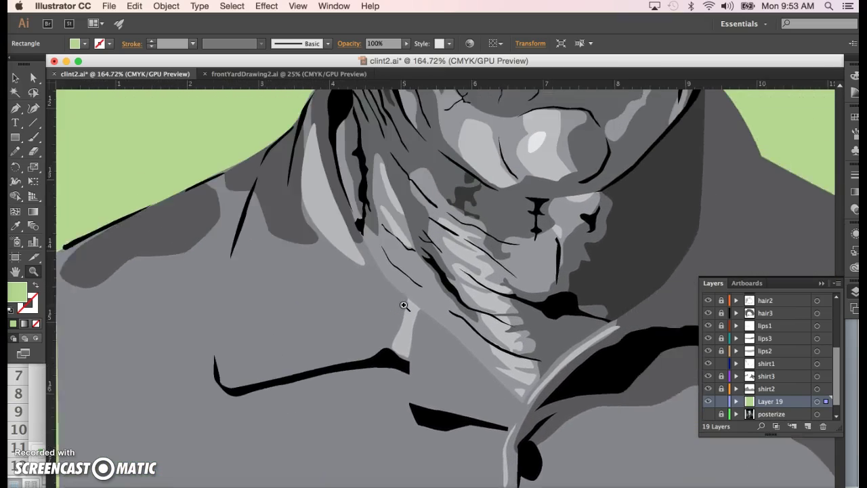
{"action": "scroll", "coordinate": [404, 305], "scroll_direction": "left", "scroll_amount": 7}
{"action": "scroll", "coordinate": [404, 305], "scroll_direction": "up", "scroll_amount": 3}
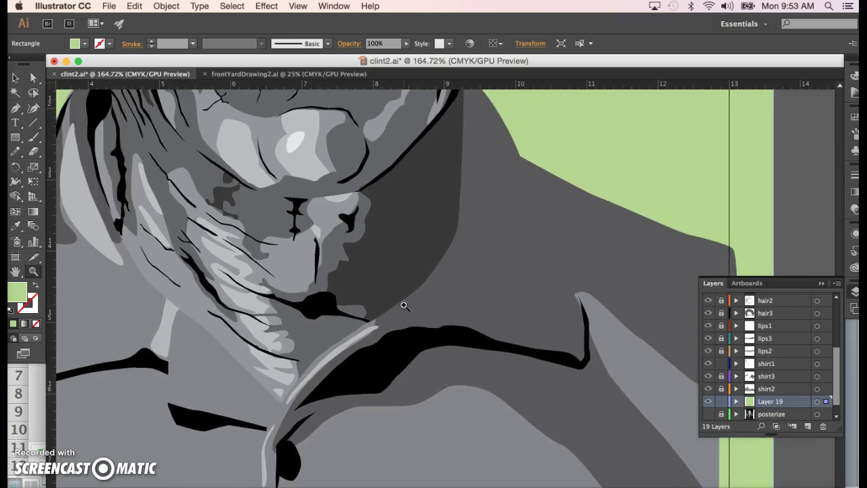
{"action": "scroll", "coordinate": [404, 306], "scroll_direction": "down", "scroll_amount": 5}
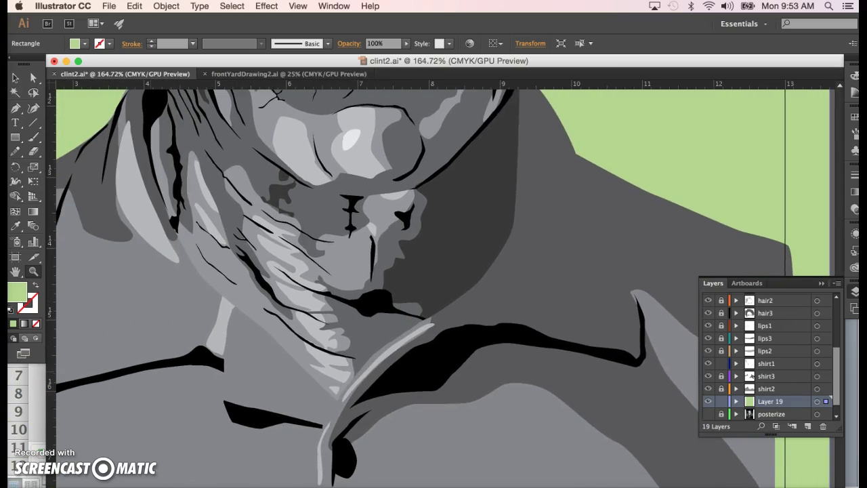
{"action": "scroll", "coordinate": [153, 407], "scroll_direction": "up", "scroll_amount": 10}
{"action": "scroll", "coordinate": [153, 407], "scroll_direction": "right", "scroll_amount": 1}
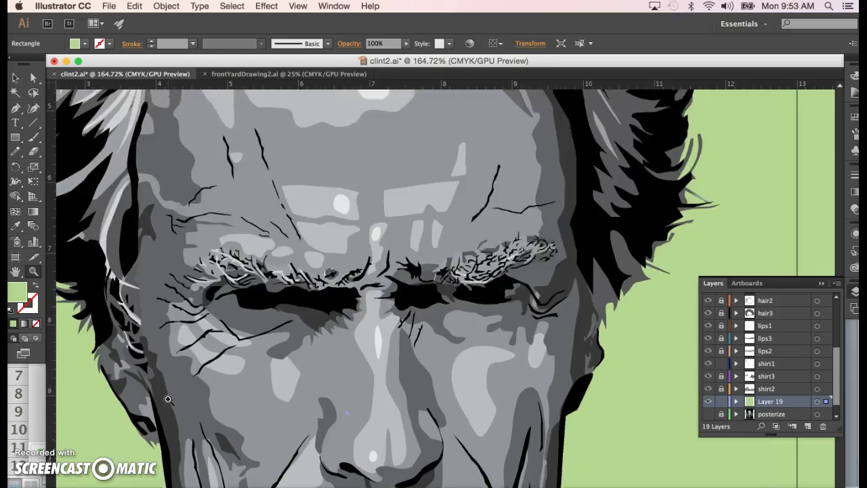
{"action": "key", "text": "super+minus"}
{"action": "key", "text": "super+minus"}
{"action": "key", "text": "super+minus"}
{"action": "key", "text": "super+minus"}
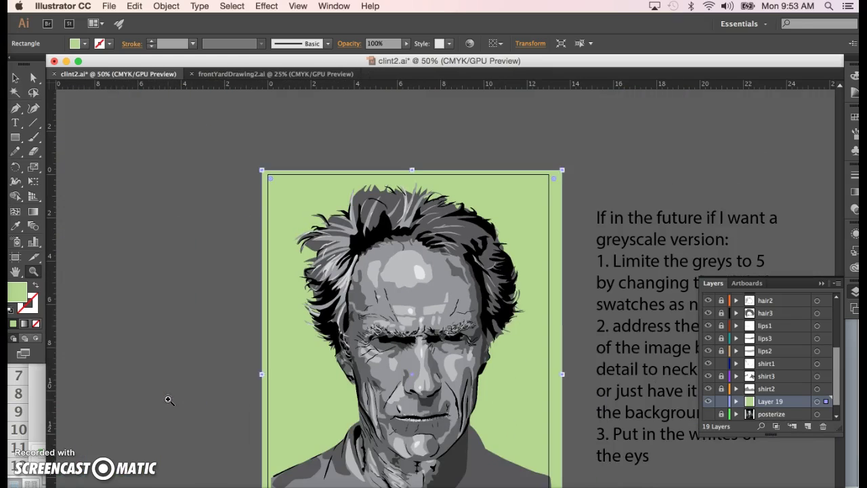
- Zoom out to the whole portrait and save the changes to clint2.ai
{"action": "left_click", "coordinate": [298, 417]}
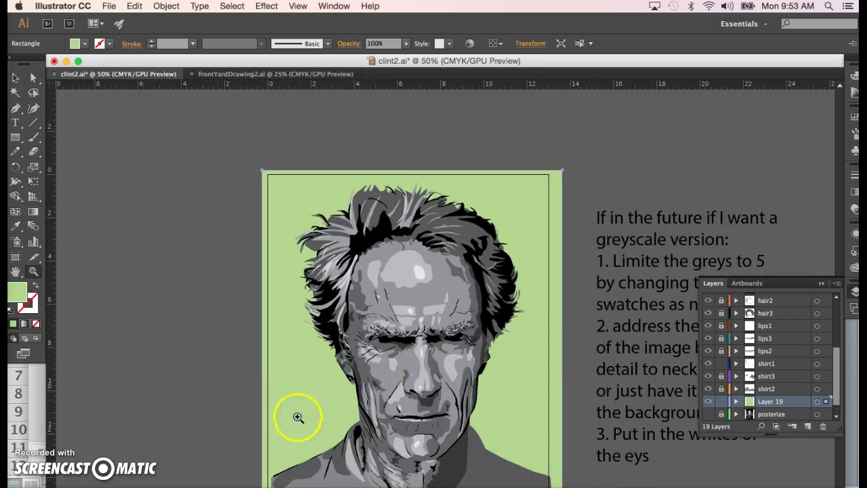
{"action": "scroll", "coordinate": [400, 436], "scroll_direction": "down", "scroll_amount": 4}
{"action": "scroll", "coordinate": [401, 435], "scroll_direction": "right", "scroll_amount": 5}
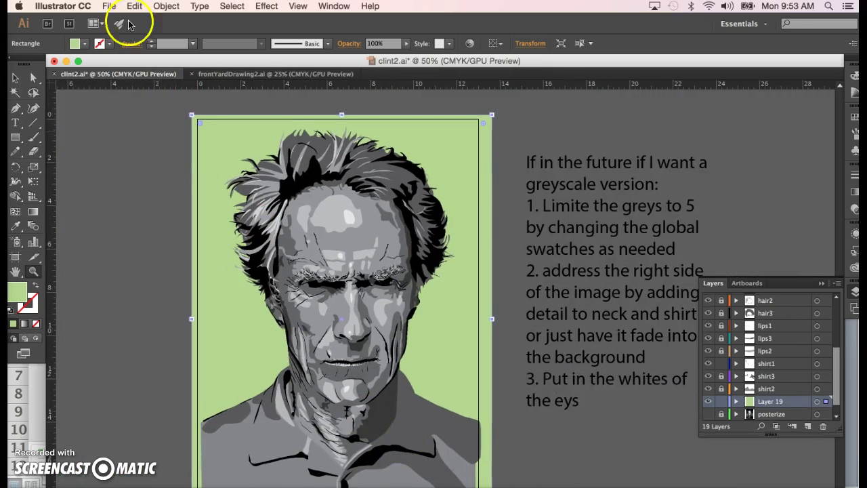
{"action": "left_click", "coordinate": [108, 6]}
{"action": "left_click", "coordinate": [117, 97]}
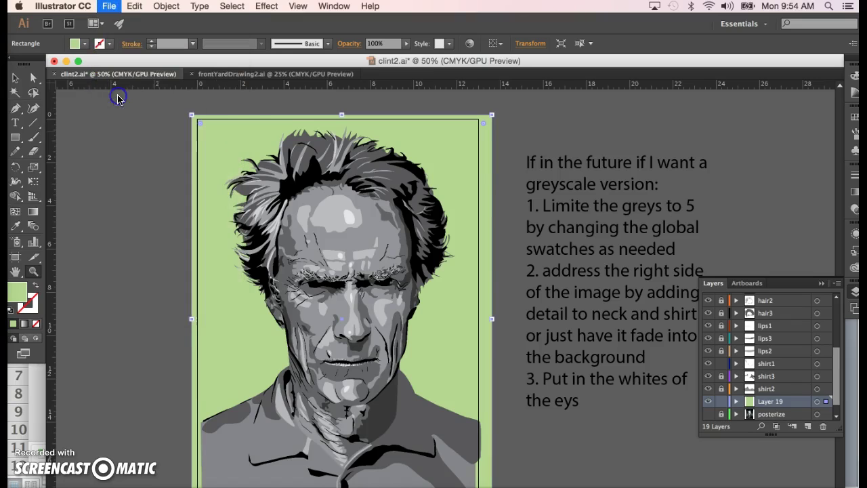
- Save a copy as clint_greyScale.ai with default options, then close it
{"action": "left_click", "coordinate": [108, 6]}
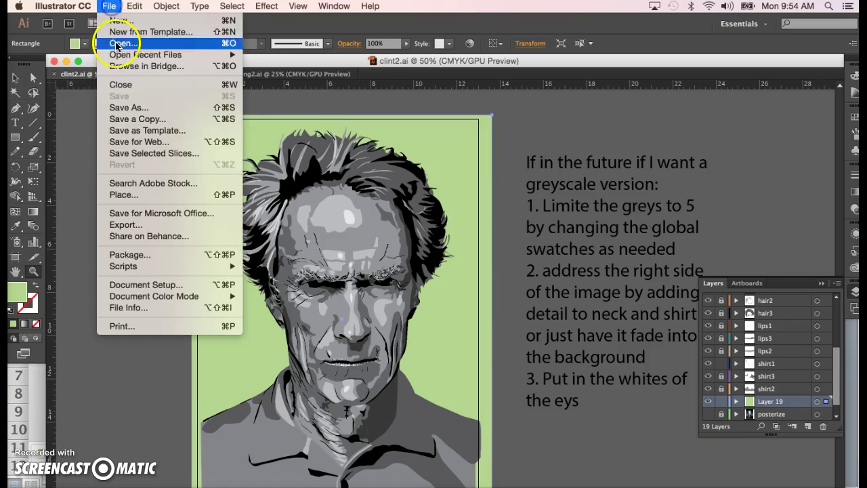
{"action": "left_click", "coordinate": [120, 107]}
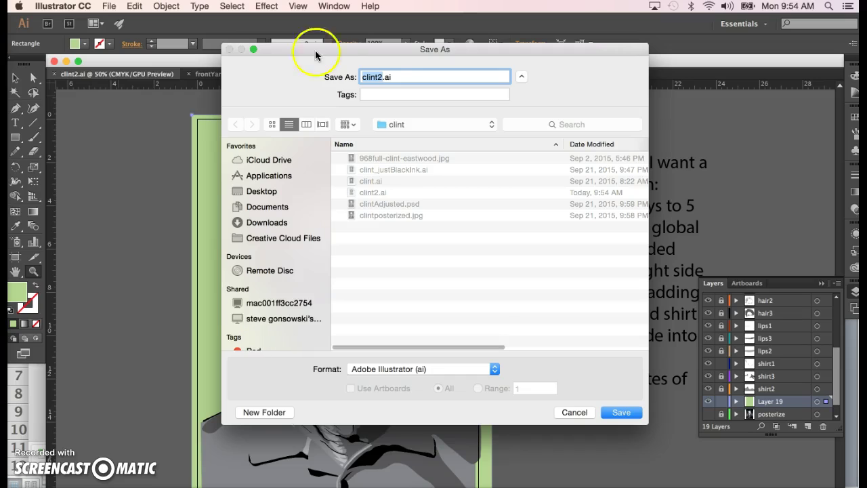
{"action": "left_click", "coordinate": [388, 170]}
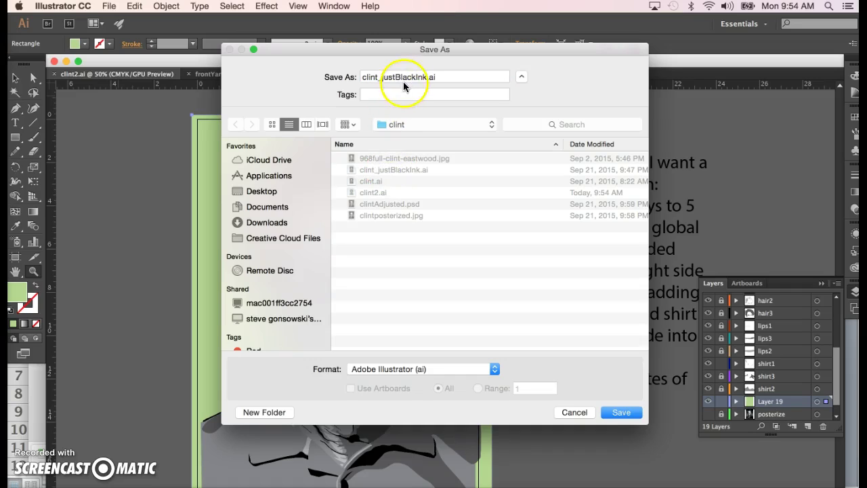
{"action": "left_click", "coordinate": [383, 77]}
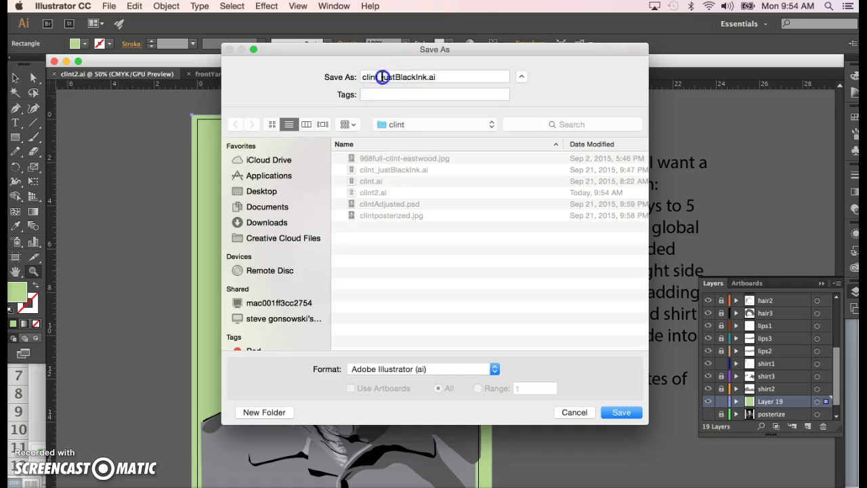
{"action": "left_click_drag", "start_coordinate": [383, 77], "coordinate": [427, 76]}
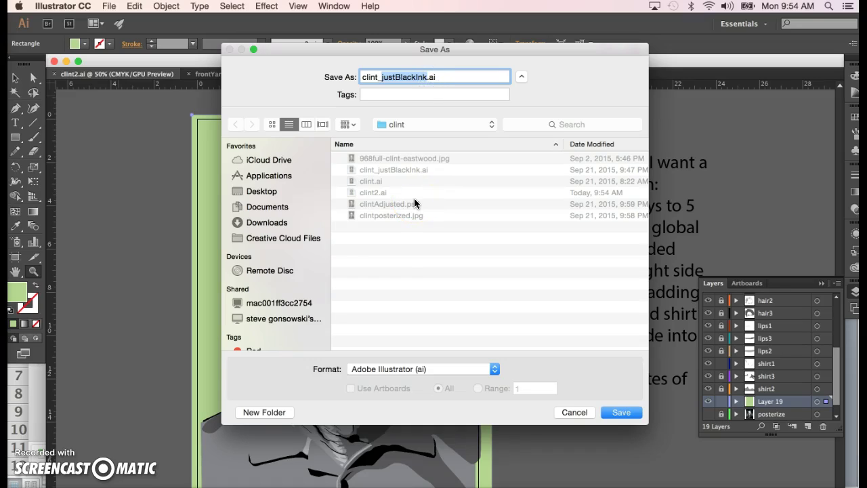
{"action": "type", "text": "reyScale"}
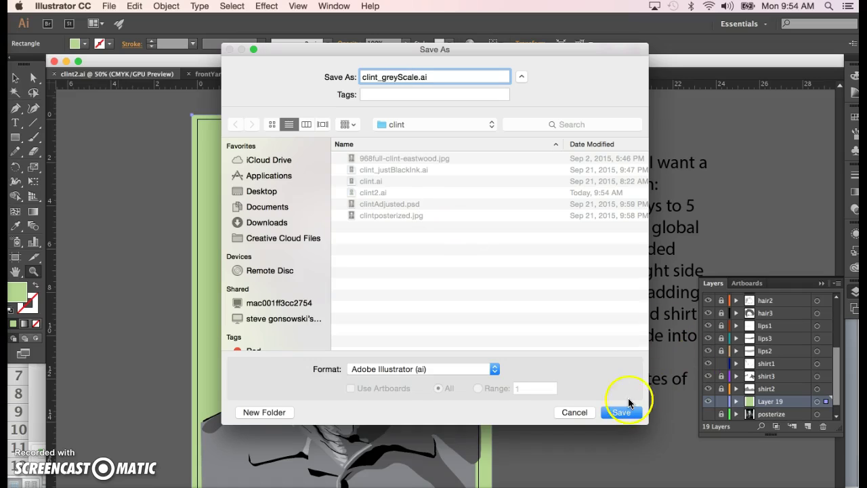
{"action": "left_click", "coordinate": [621, 412]}
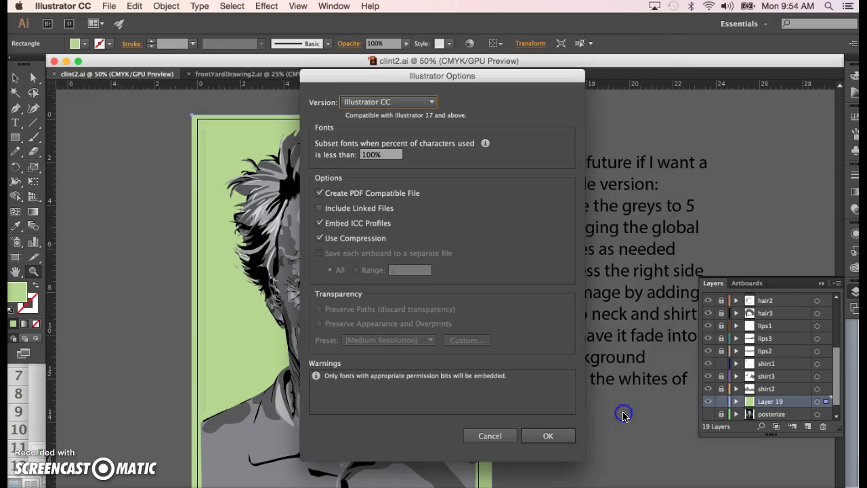
{"action": "left_click", "coordinate": [548, 436]}
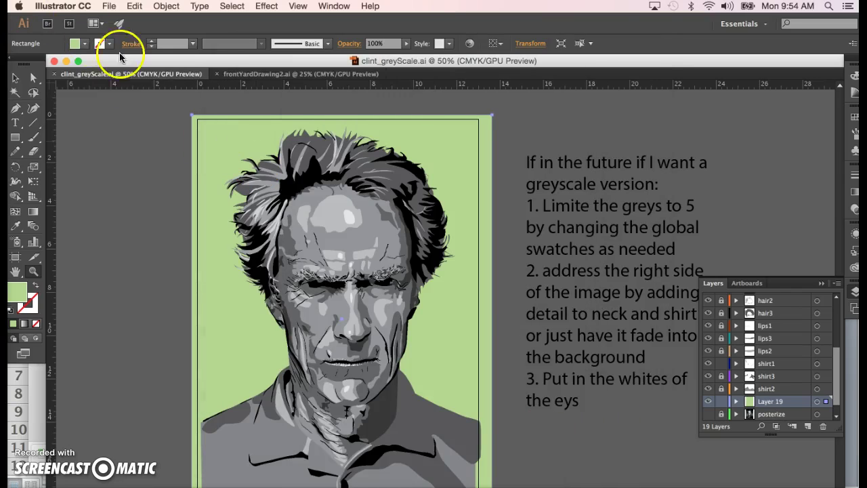
{"action": "left_click", "coordinate": [54, 73]}
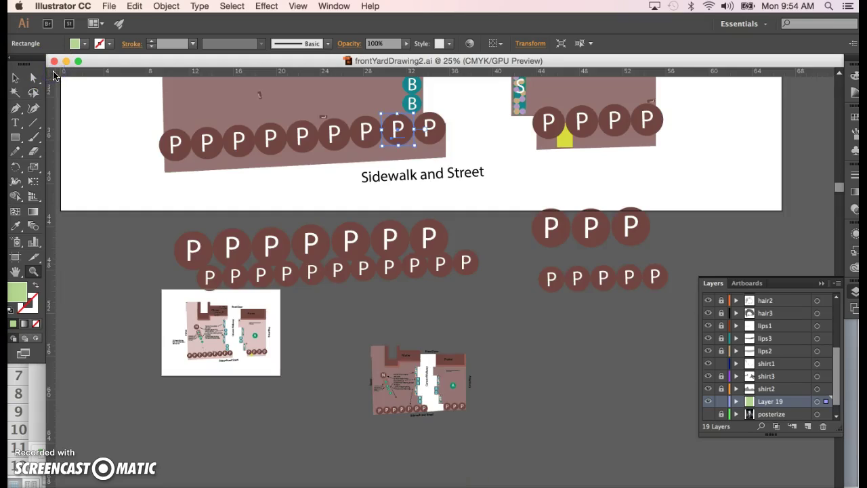
{"action": "left_click", "coordinate": [109, 7]}
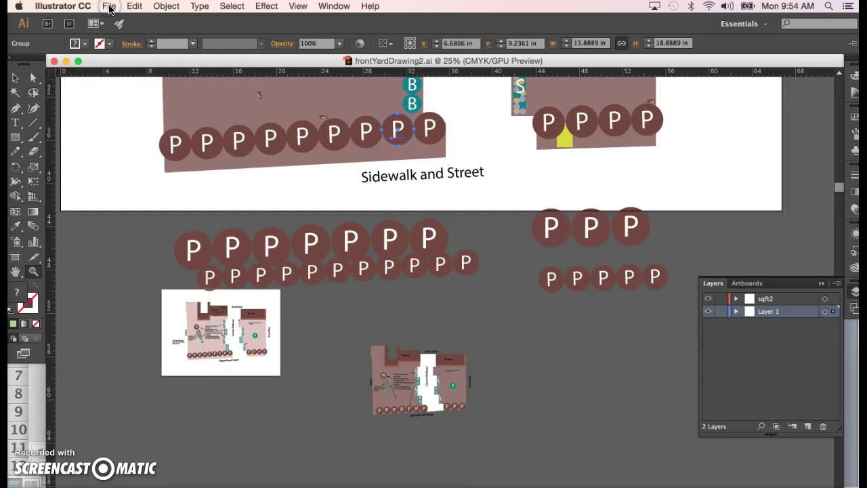
- Reopen clint2.ai from the File menu's recent files list
{"action": "left_click", "coordinate": [109, 7]}
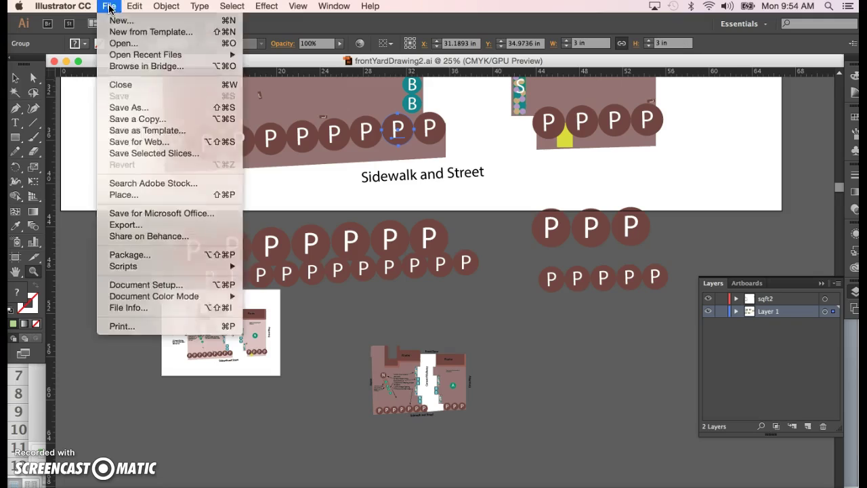
{"action": "left_click", "coordinate": [109, 7]}
{"action": "left_click", "coordinate": [109, 6]}
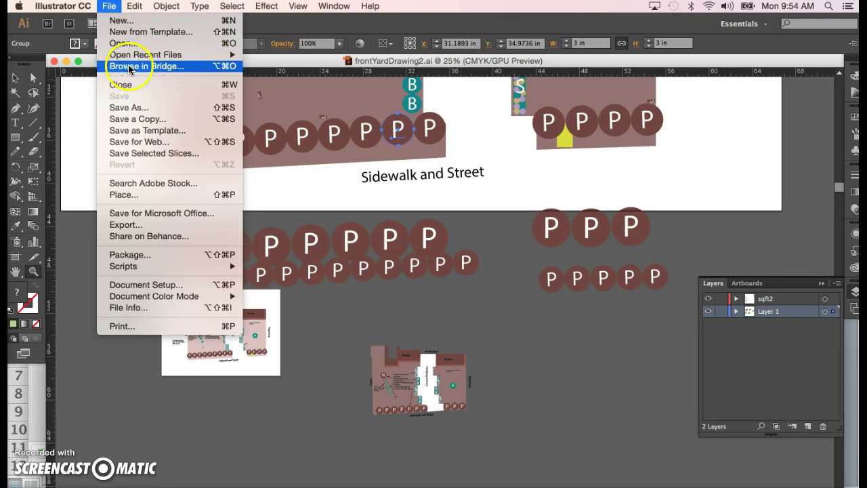
{"action": "mouse_move", "coordinate": [130, 58]}
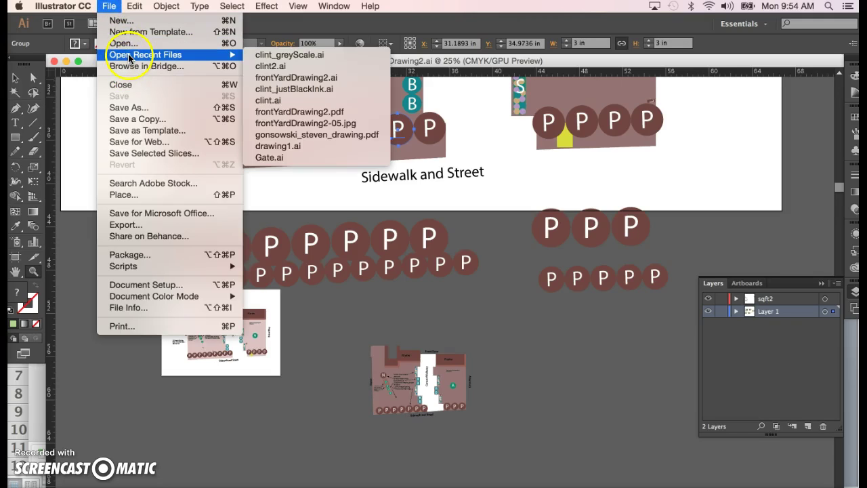
{"action": "left_click", "coordinate": [273, 67]}
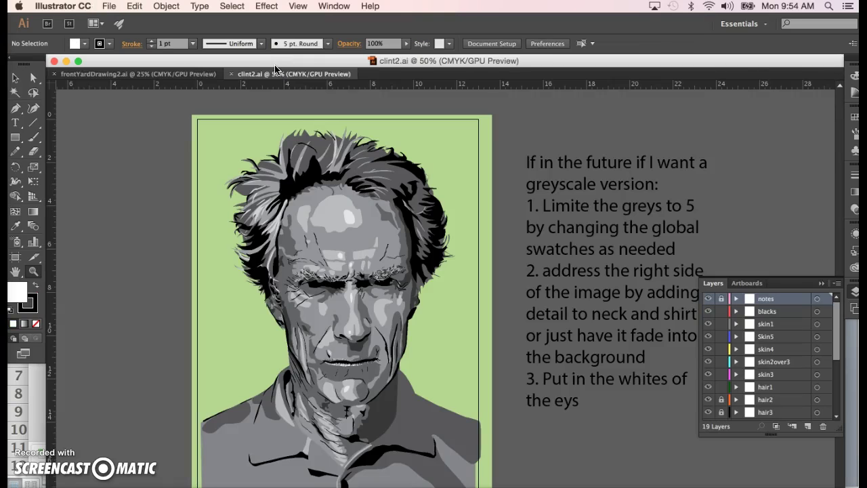
{"action": "left_click", "coordinate": [629, 218]}
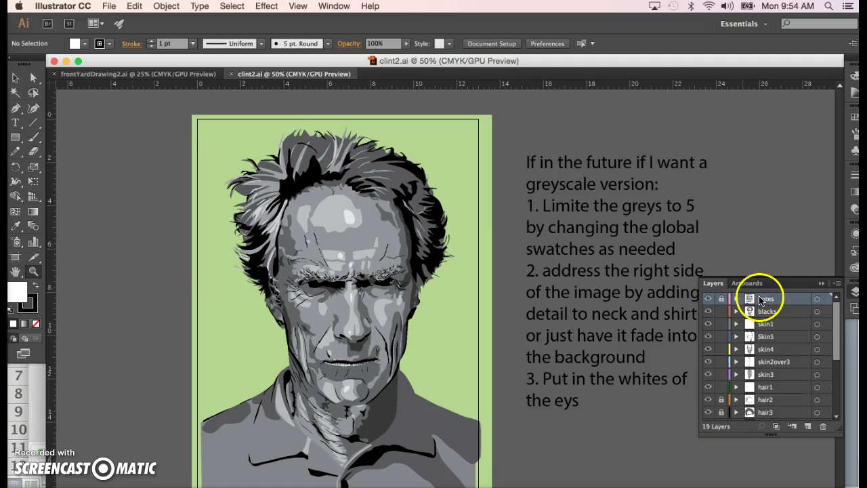
- Delete Layer 19, the green background layer, and confirm removing its artwork
{"action": "scroll", "coordinate": [647, 301], "scroll_direction": "right", "scroll_amount": 5}
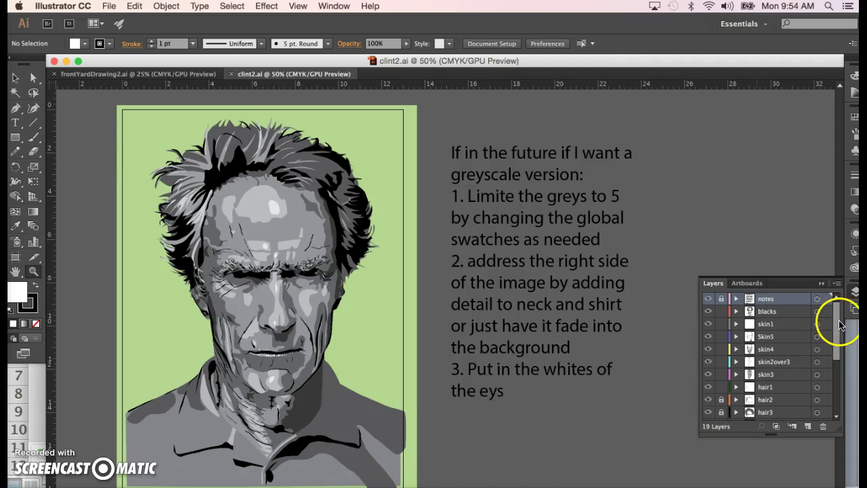
{"action": "left_click_drag", "start_coordinate": [837, 326], "coordinate": [837, 392]}
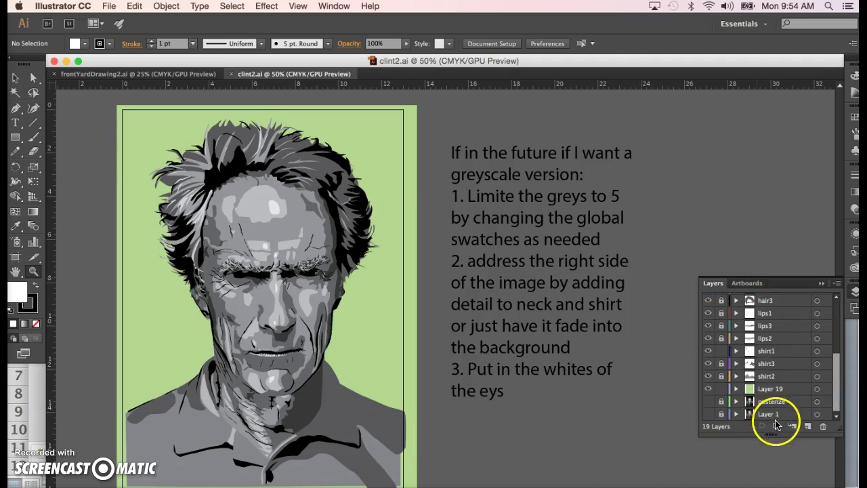
{"action": "left_click", "coordinate": [773, 391]}
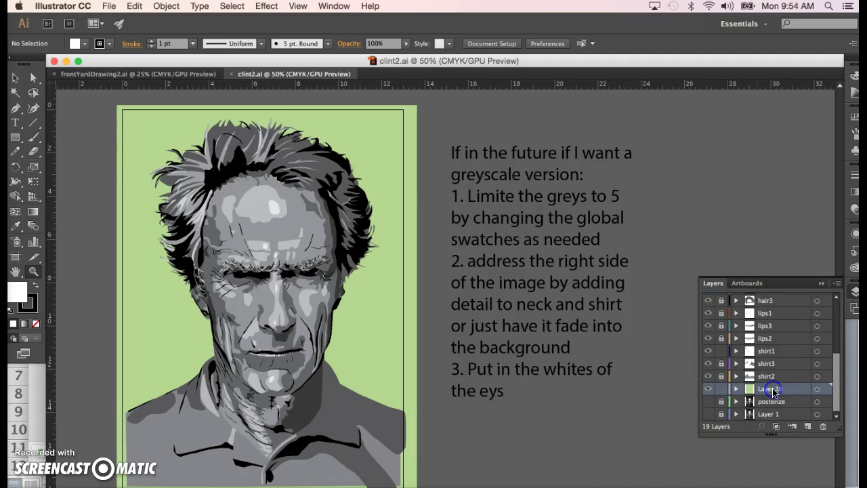
{"action": "left_click", "coordinate": [808, 426]}
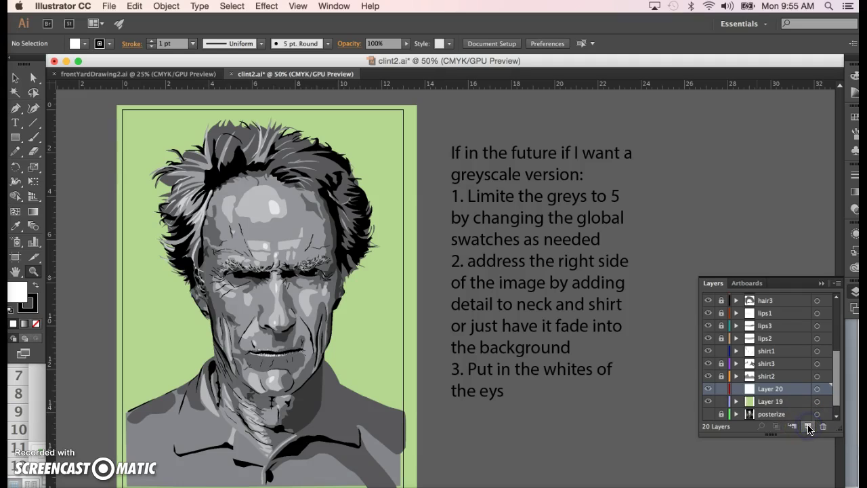
{"action": "key", "text": "cmd+z"}
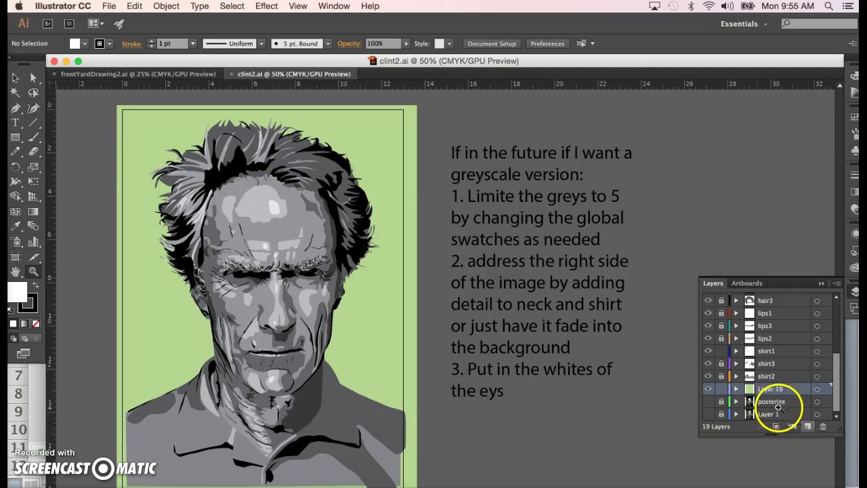
{"action": "left_click_drag", "start_coordinate": [778, 389], "coordinate": [824, 430]}
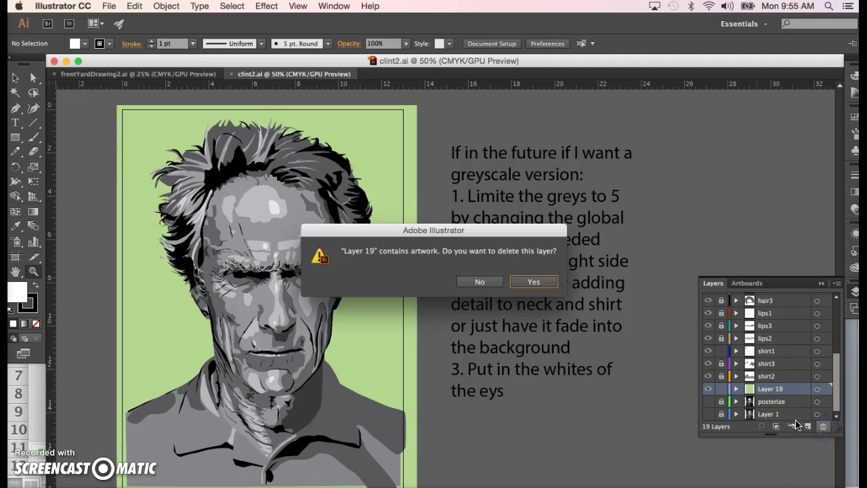
{"action": "left_click", "coordinate": [538, 283]}
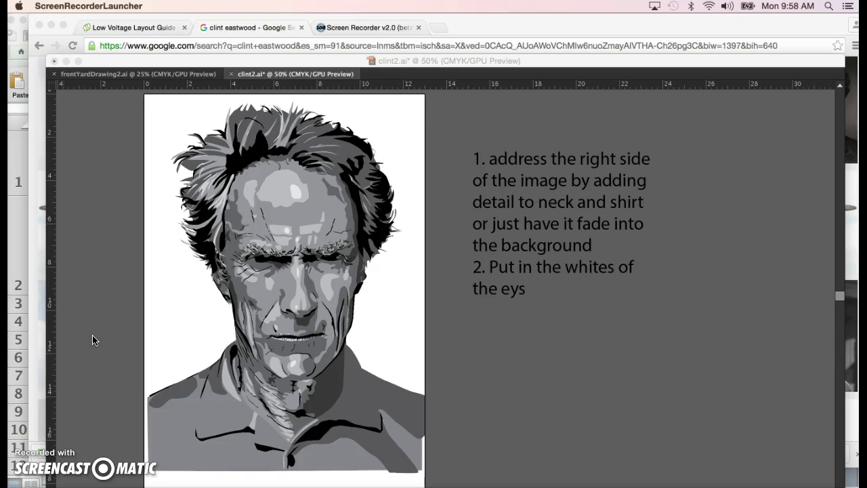
- Draw a black-filled rectangle over part of the portrait's face and shoulder
{"action": "left_click", "coordinate": [74, 378]}
{"action": "left_click", "coordinate": [65, 464]}
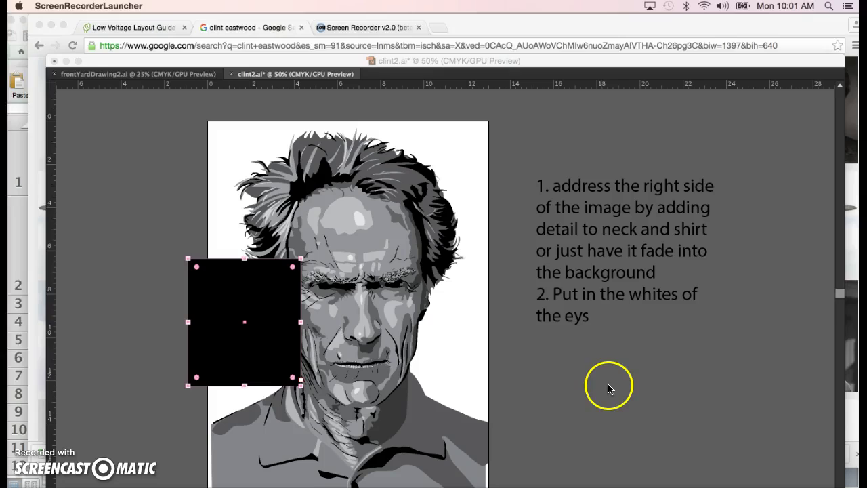
- Select the black rectangle with the Selection tool
{"action": "left_click", "coordinate": [607, 387]}
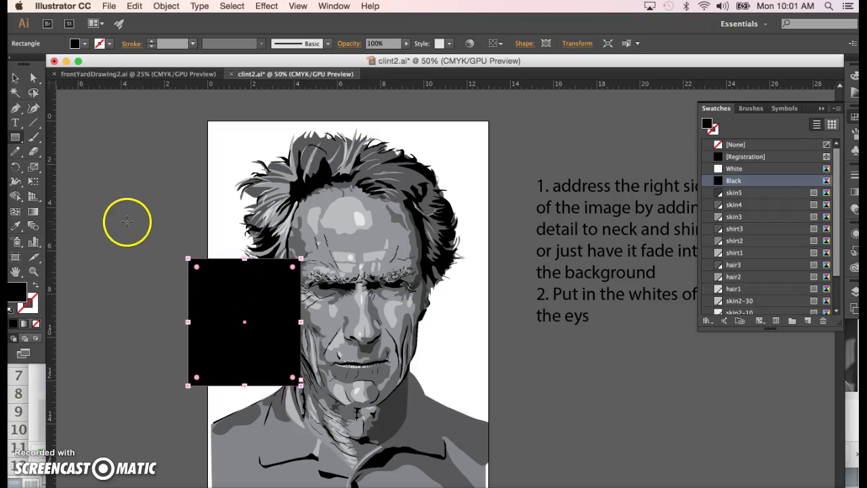
{"action": "left_click", "coordinate": [15, 78]}
{"action": "left_click", "coordinate": [141, 206]}
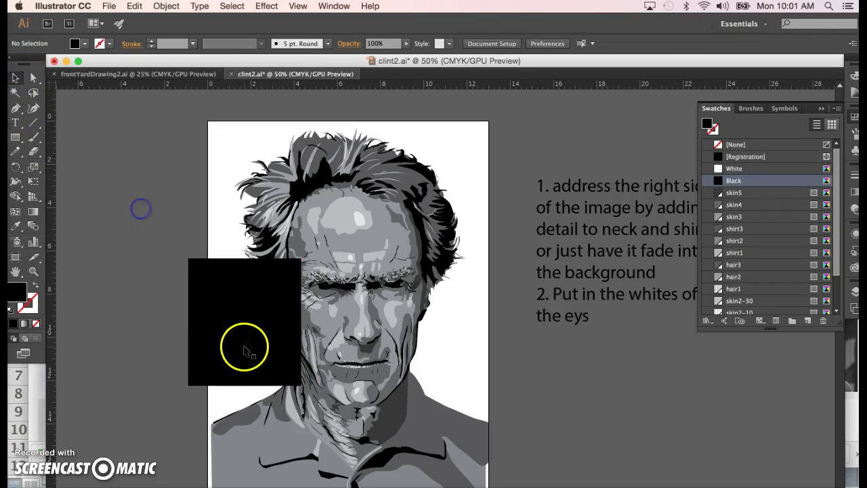
{"action": "left_click", "coordinate": [246, 333]}
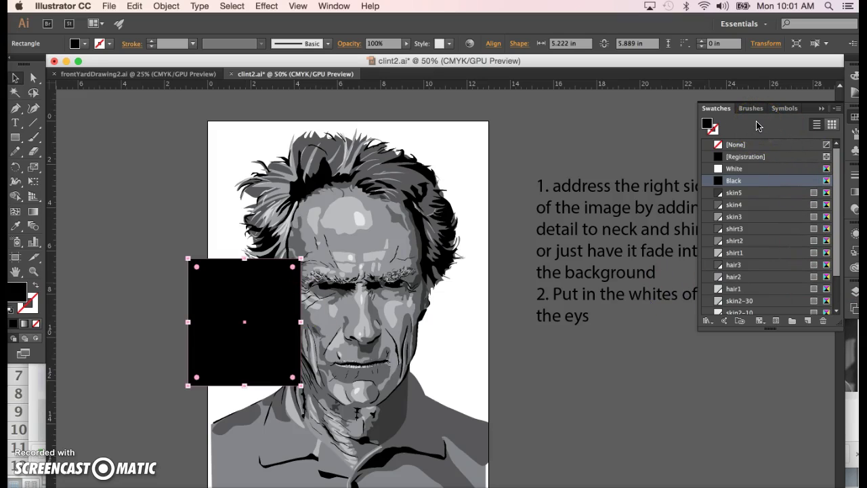
- Create a pale pink swatch named skinColor (C0 M9 Y6 K0) from its fill
{"action": "left_click", "coordinate": [807, 321]}
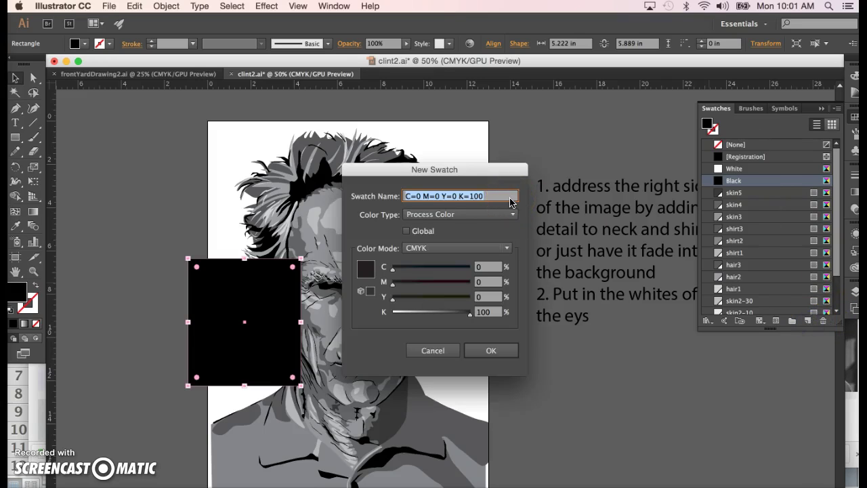
{"action": "type", "text": "skinC"}
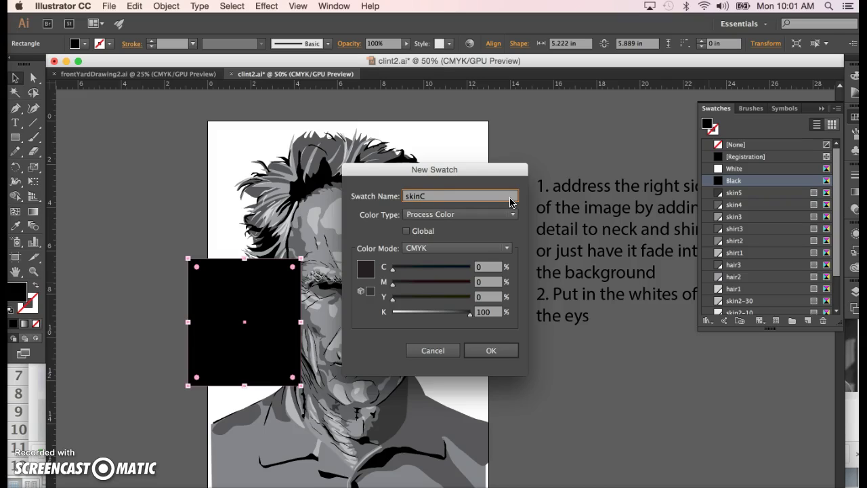
{"action": "type", "text": "olor"}
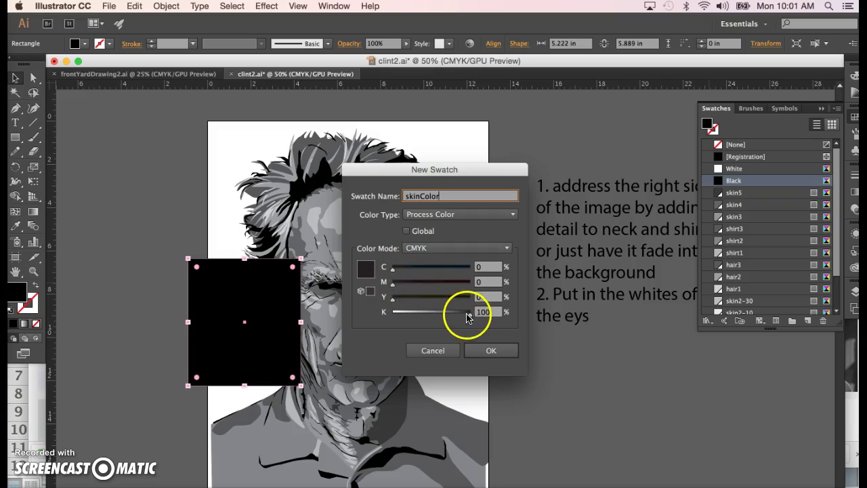
{"action": "left_click_drag", "start_coordinate": [471, 313], "coordinate": [383, 307]}
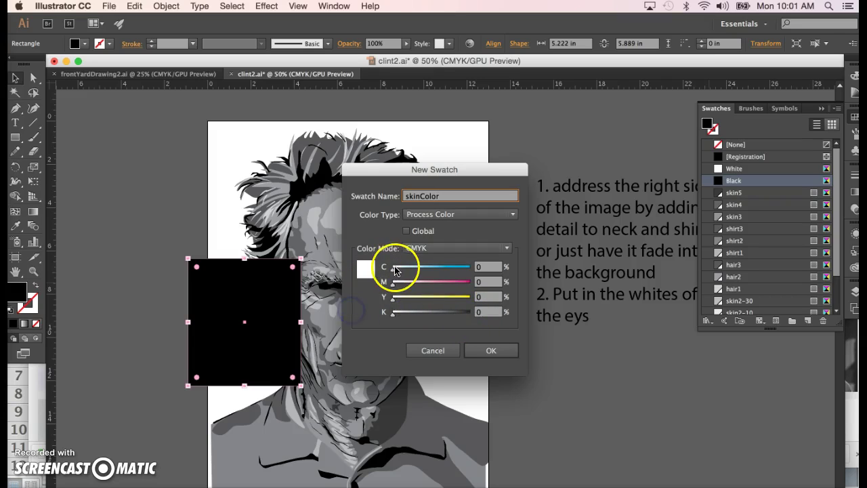
{"action": "mouse_move", "coordinate": [394, 302]}
{"action": "left_mouse_down"}
{"action": "mouse_move", "coordinate": [447, 300]}
{"action": "mouse_move", "coordinate": [404, 303]}
{"action": "left_mouse_up"}
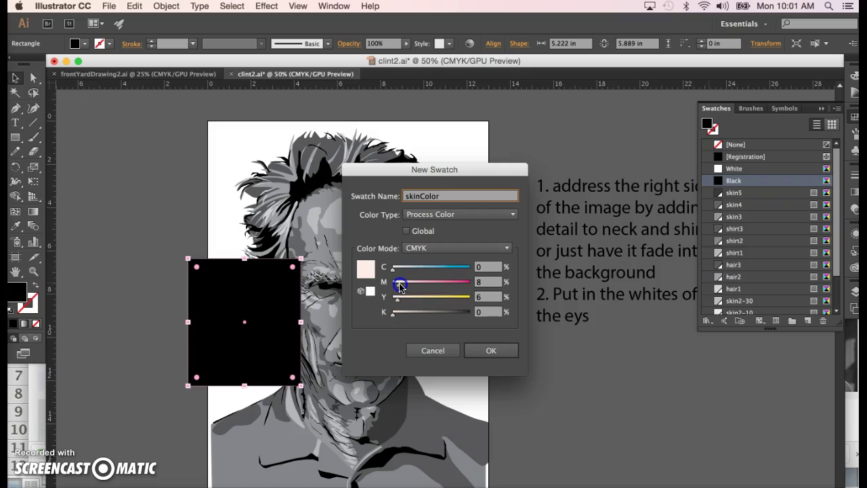
{"action": "left_click_drag", "start_coordinate": [400, 286], "coordinate": [409, 287]}
{"action": "mouse_move", "coordinate": [402, 286]}
{"action": "left_mouse_down"}
{"action": "mouse_move", "coordinate": [429, 285]}
{"action": "mouse_move", "coordinate": [400, 285]}
{"action": "left_mouse_up"}
{"action": "mouse_move", "coordinate": [360, 271]}
{"action": "left_mouse_down"}
{"action": "mouse_move", "coordinate": [378, 286]}
{"action": "mouse_move", "coordinate": [396, 283]}
{"action": "left_mouse_up"}
{"action": "left_click", "coordinate": [490, 350]}
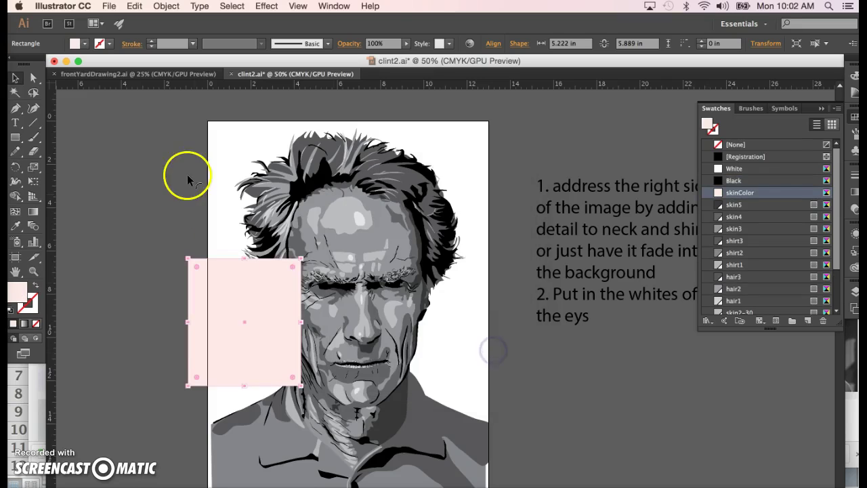
- Move a rectangle and give it a warmer, soft peach fill in the Color Picker
{"action": "left_click", "coordinate": [116, 187]}
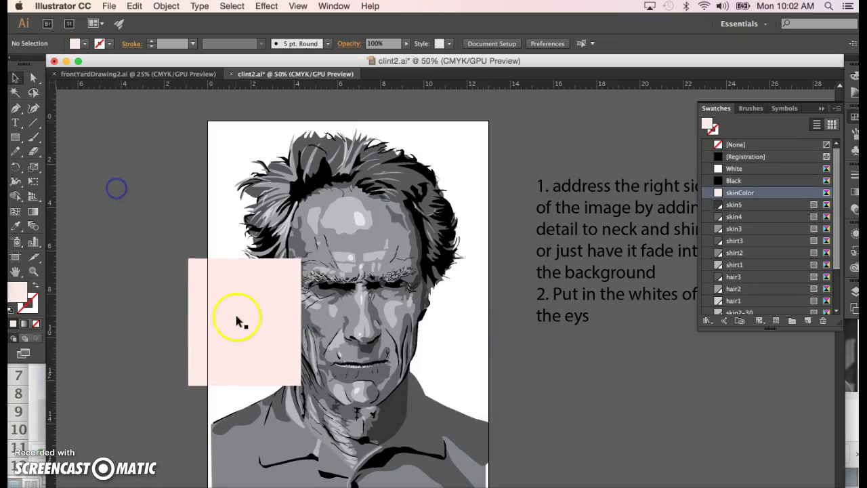
{"action": "mouse_move", "coordinate": [237, 318]}
{"action": "left_mouse_down"}
{"action": "mouse_move", "coordinate": [223, 237]}
{"action": "mouse_move", "coordinate": [228, 219]}
{"action": "mouse_move", "coordinate": [237, 219]}
{"action": "mouse_move", "coordinate": [236, 354]}
{"action": "mouse_move", "coordinate": [233, 349]}
{"action": "left_mouse_up"}
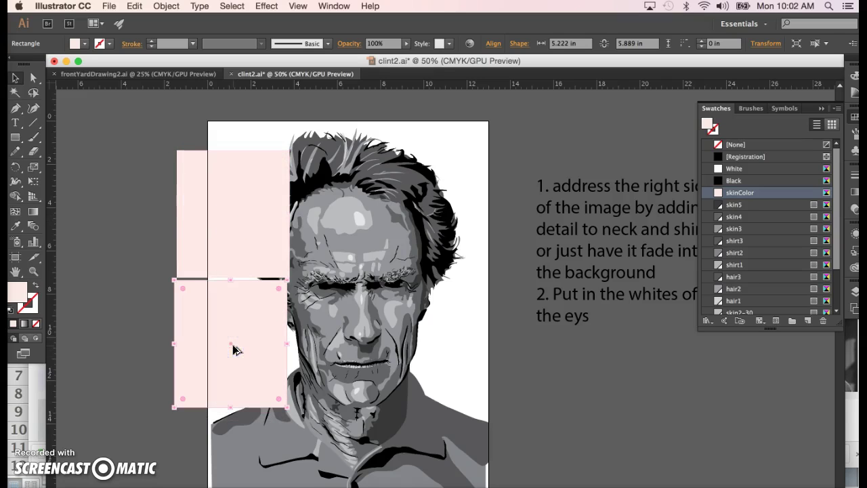
{"action": "double_click", "coordinate": [19, 292]}
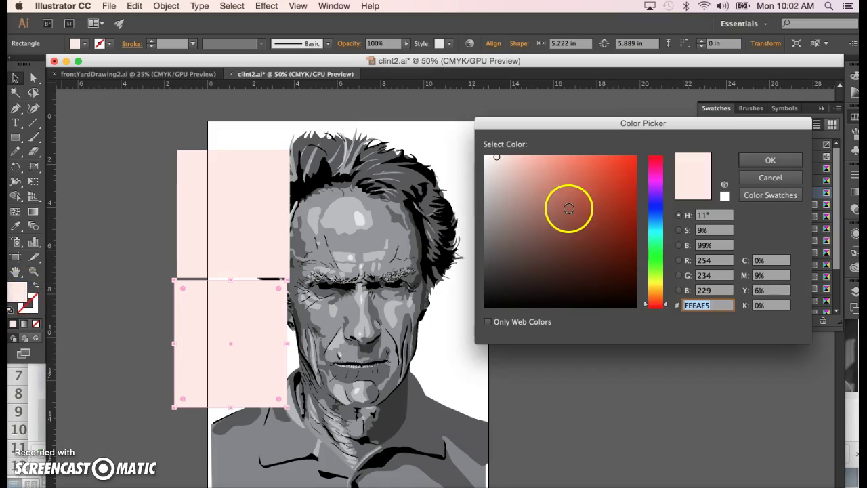
{"action": "left_click", "coordinate": [665, 306]}
{"action": "mouse_move", "coordinate": [665, 307]}
{"action": "left_mouse_down"}
{"action": "mouse_move", "coordinate": [660, 152]}
{"action": "mouse_move", "coordinate": [668, 305]}
{"action": "mouse_move", "coordinate": [668, 296]}
{"action": "left_mouse_up"}
{"action": "left_click", "coordinate": [535, 182]}
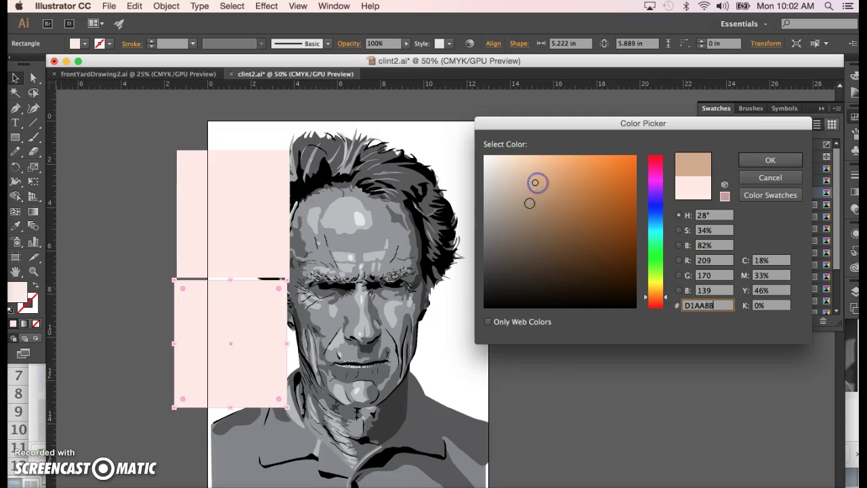
{"action": "mouse_move", "coordinate": [529, 203]}
{"action": "left_mouse_down"}
{"action": "mouse_move", "coordinate": [513, 197]}
{"action": "mouse_move", "coordinate": [510, 180]}
{"action": "left_mouse_up"}
{"action": "left_click", "coordinate": [510, 165]}
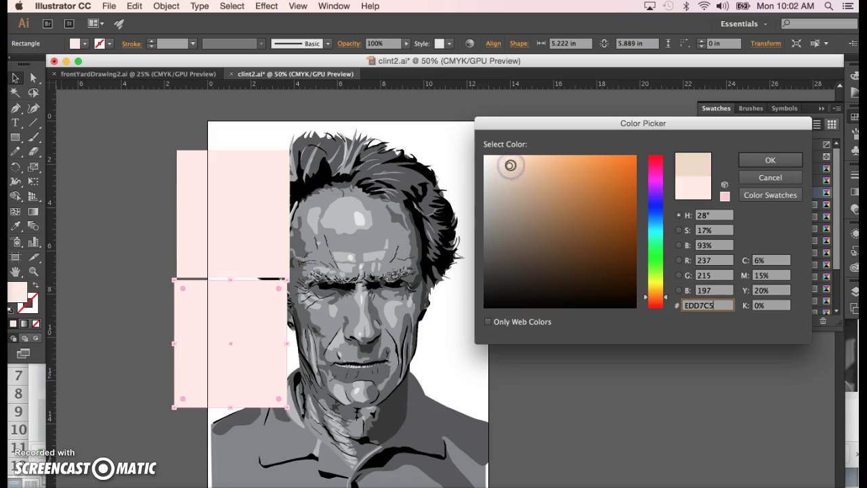
{"action": "mouse_move", "coordinate": [510, 165]}
{"action": "left_mouse_down"}
{"action": "mouse_move", "coordinate": [520, 164]}
{"action": "mouse_move", "coordinate": [502, 172]}
{"action": "mouse_move", "coordinate": [512, 183]}
{"action": "mouse_move", "coordinate": [499, 166]}
{"action": "left_mouse_up"}
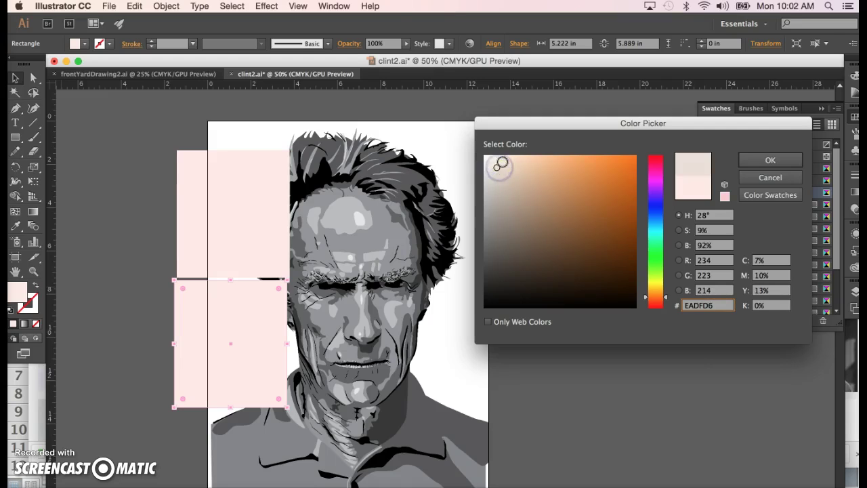
{"action": "left_click", "coordinate": [667, 300]}
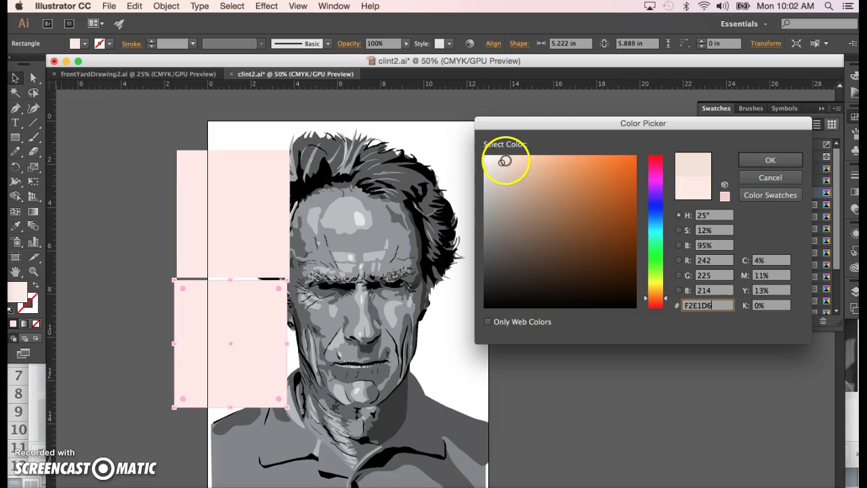
{"action": "left_click", "coordinate": [499, 160]}
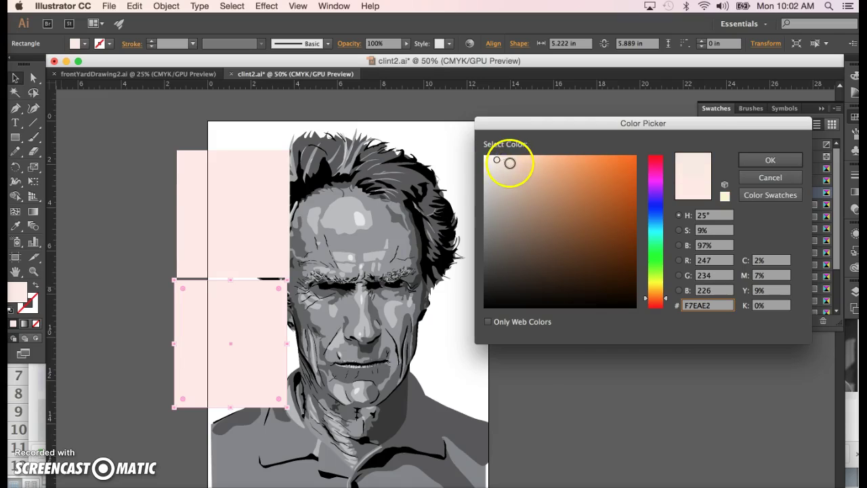
{"action": "left_click", "coordinate": [508, 166]}
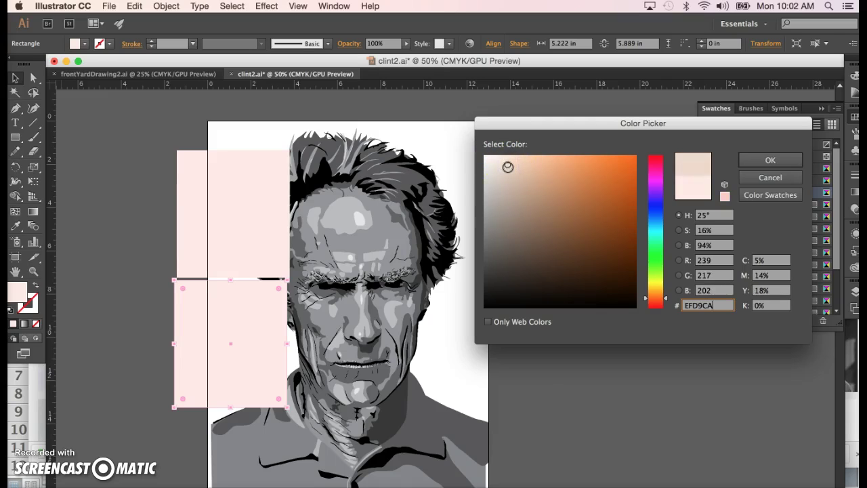
{"action": "left_click", "coordinate": [507, 167]}
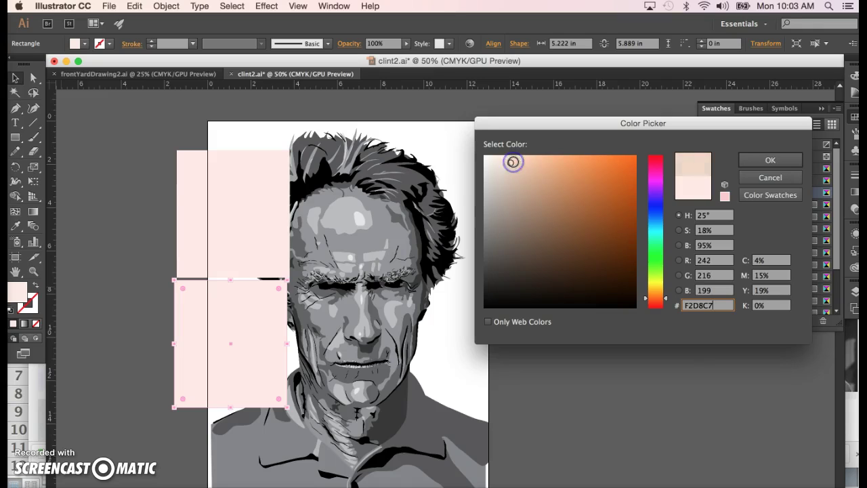
{"action": "left_click", "coordinate": [779, 165]}
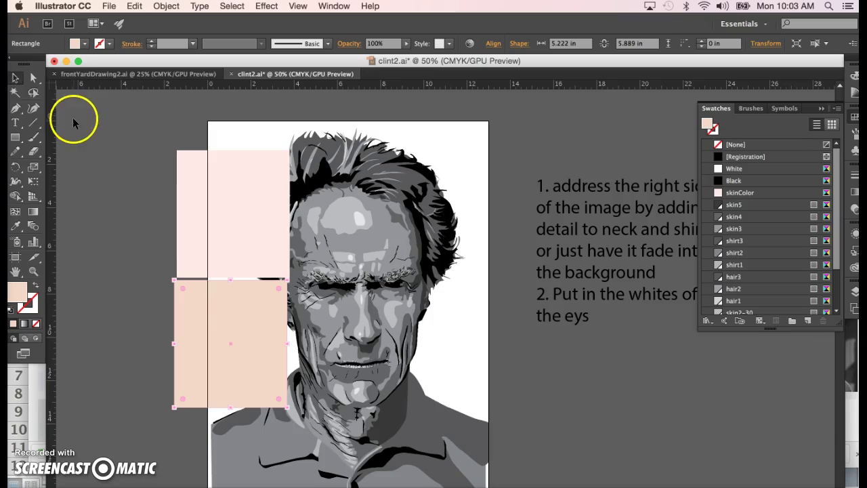
- Stack the peach rectangle below the pale pink one, left of the portrait
{"action": "left_click", "coordinate": [94, 180]}
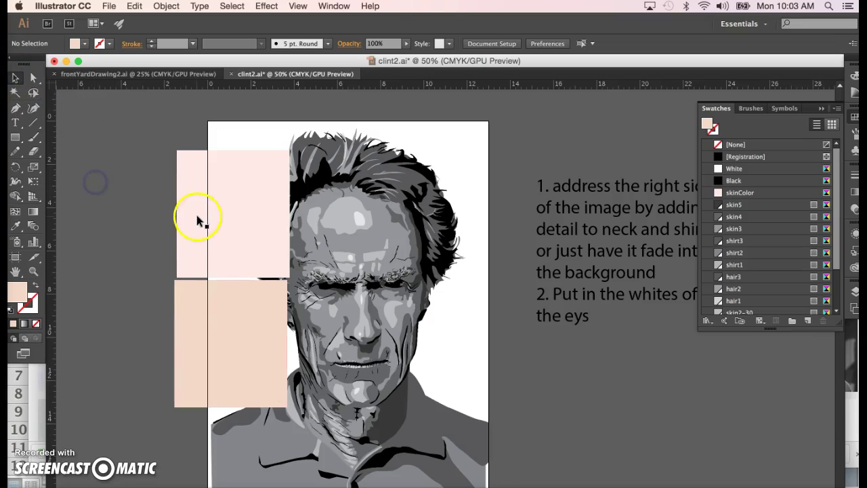
{"action": "left_click_drag", "start_coordinate": [197, 217], "coordinate": [178, 184]}
{"action": "left_click_drag", "start_coordinate": [188, 328], "coordinate": [159, 271]}
{"action": "left_click", "coordinate": [125, 245]}
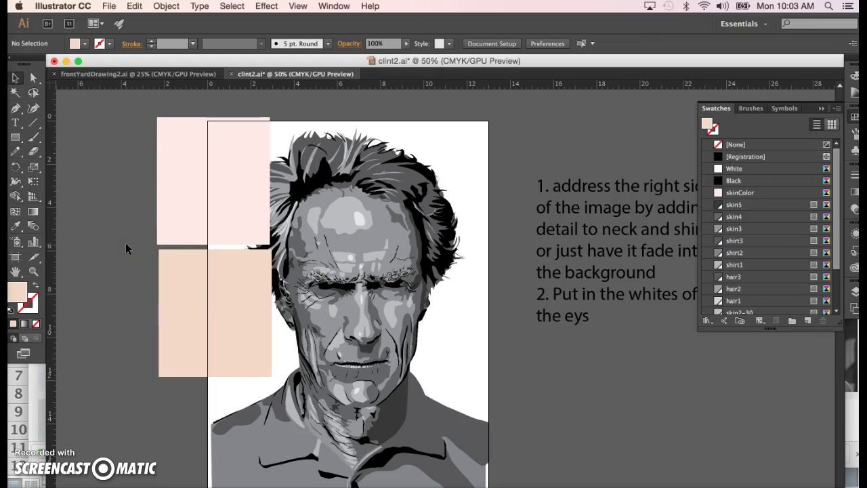
{"action": "left_click", "coordinate": [121, 244]}
- Find a colour photo of the actor in Chrome and load clintForSkinColor.JPG for placing
{"action": "key", "text": "super+Tab"}
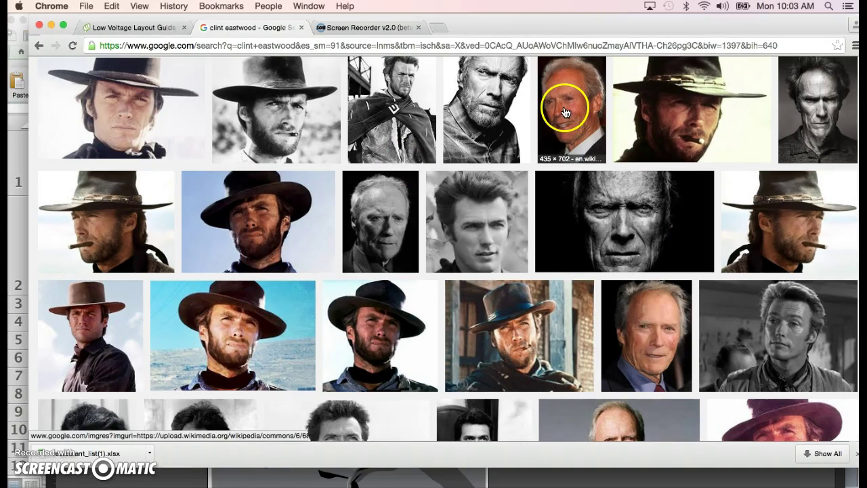
{"action": "left_click", "coordinate": [653, 339]}
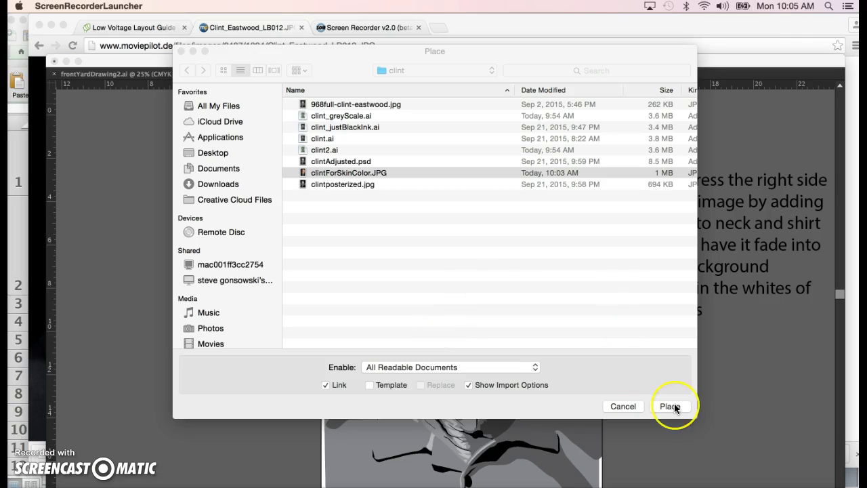
{"action": "left_click", "coordinate": [675, 407]}
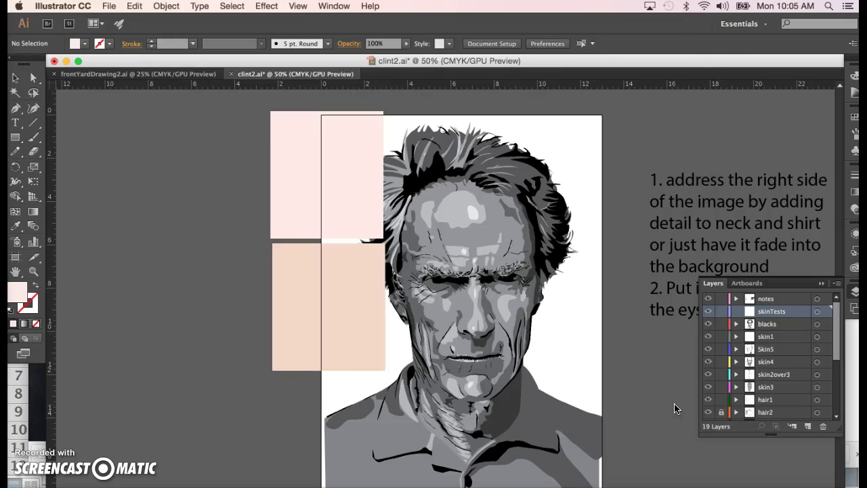
- Place the colour photo left of the portrait and move the pink and peach rectangles to skinTests
{"action": "left_click", "coordinate": [78, 159]}
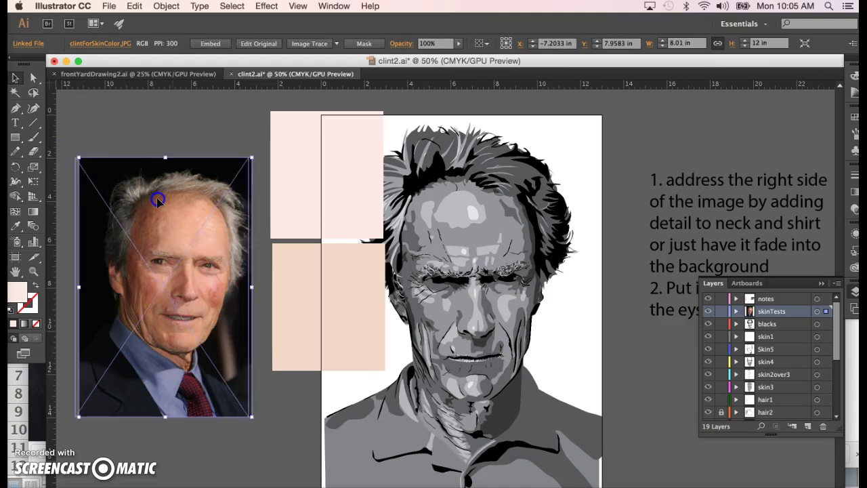
{"action": "left_click_drag", "start_coordinate": [157, 199], "coordinate": [155, 195]}
{"action": "left_click", "coordinate": [285, 201]}
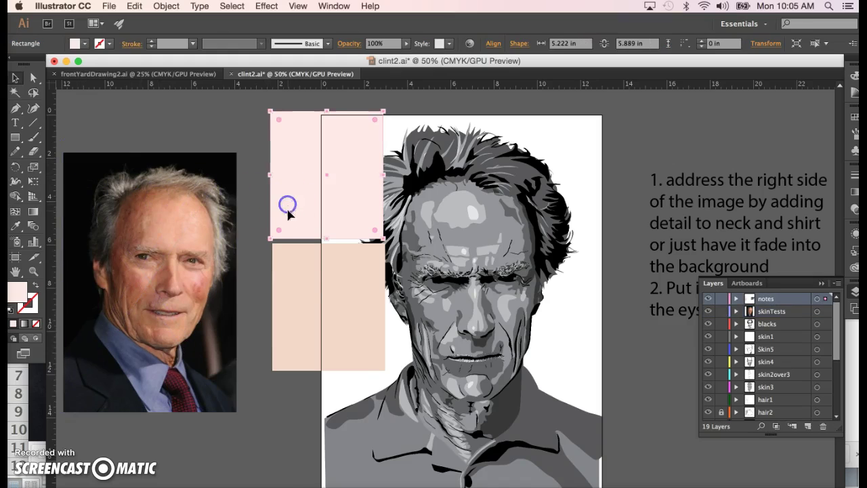
{"action": "left_click", "coordinate": [300, 279], "text": "shift"}
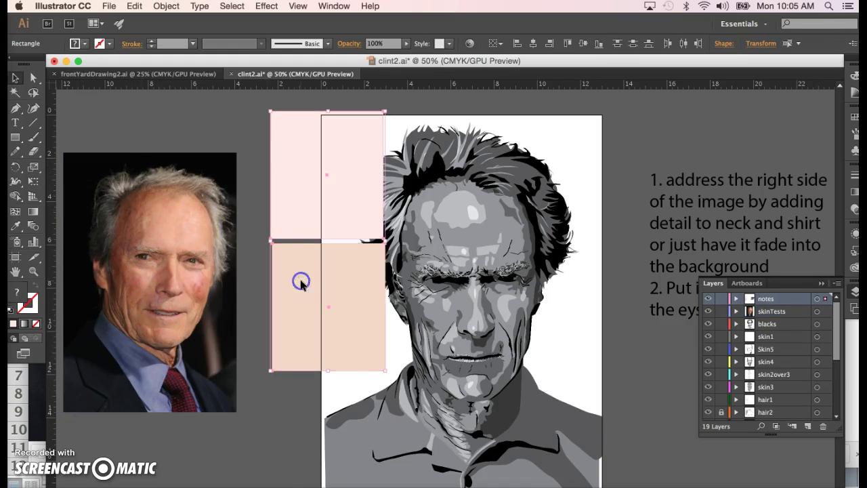
{"action": "left_click", "coordinate": [824, 303]}
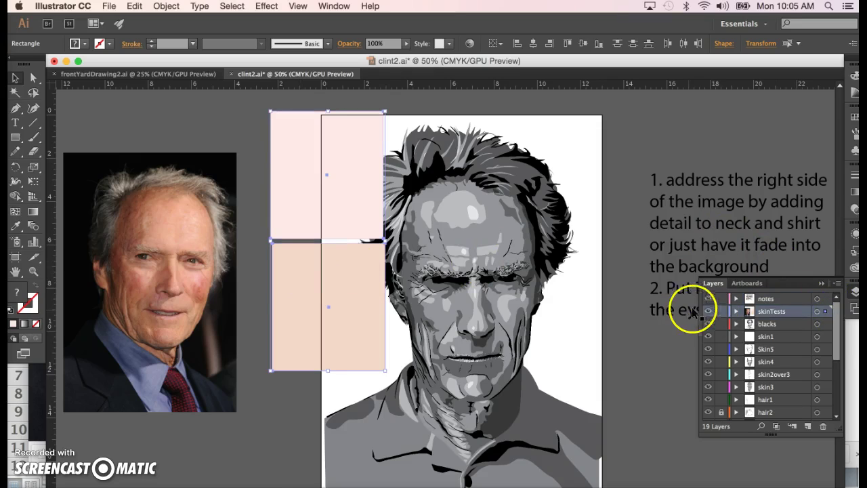
- Lock the notes layer and the blacks-to-hair1 layers, then Alt-drag a peach rectangle copy below the photo
{"action": "left_click", "coordinate": [721, 298]}
{"action": "left_click_drag", "start_coordinate": [721, 324], "coordinate": [721, 399]}
{"action": "left_click", "coordinate": [221, 441]}
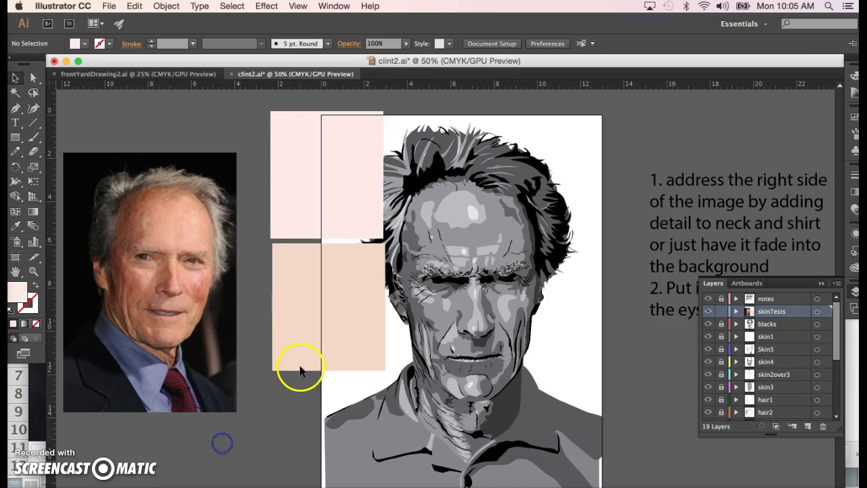
{"action": "scroll", "coordinate": [299, 365], "scroll_direction": "down", "scroll_amount": 5}
{"action": "scroll", "coordinate": [299, 365], "scroll_direction": "left", "scroll_amount": 5}
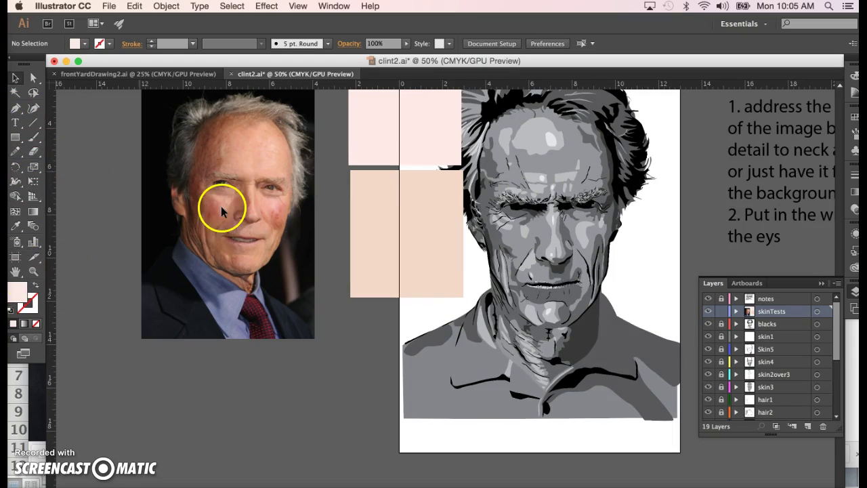
{"action": "left_click", "coordinate": [390, 216]}
{"action": "left_click_drag", "start_coordinate": [390, 215], "coordinate": [225, 390]}
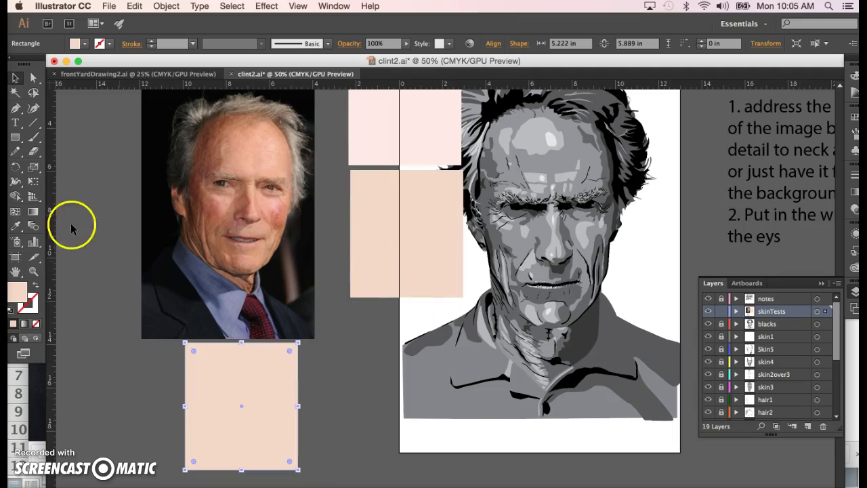
- Set the Eyedropper's Raster Sample Size to 5 x 5 Average
{"action": "double_click", "coordinate": [16, 228]}
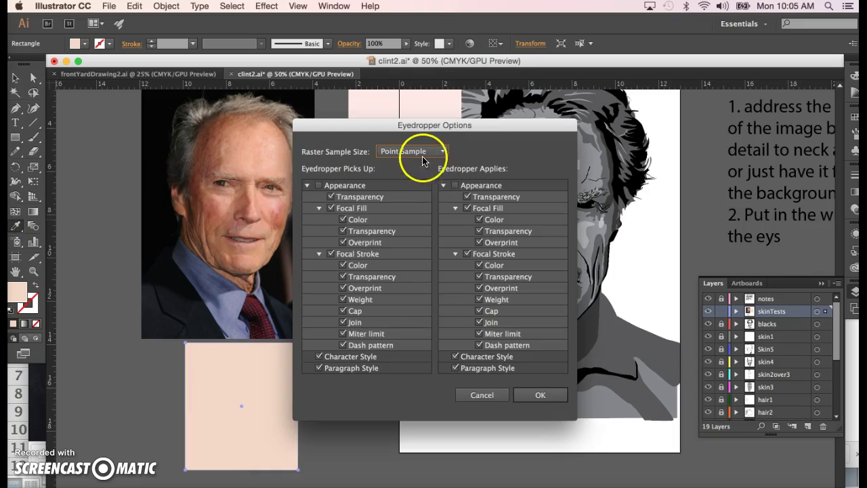
{"action": "left_click", "coordinate": [443, 153]}
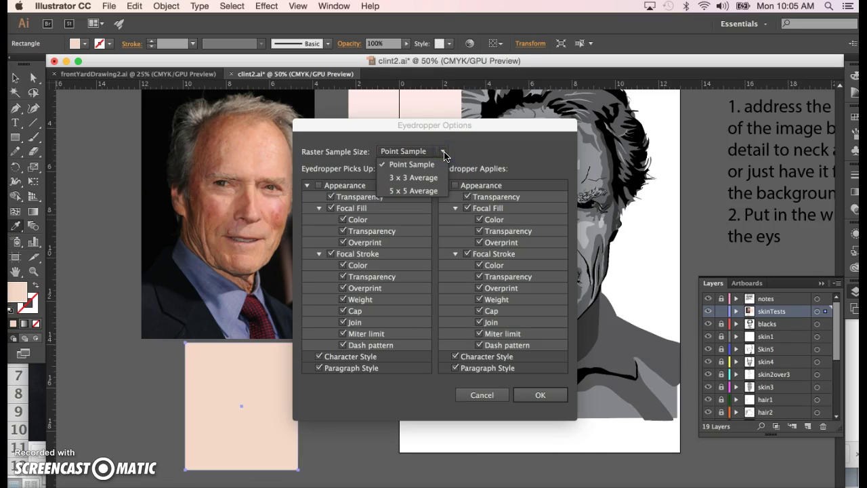
{"action": "left_click_drag", "start_coordinate": [443, 154], "coordinate": [424, 177]}
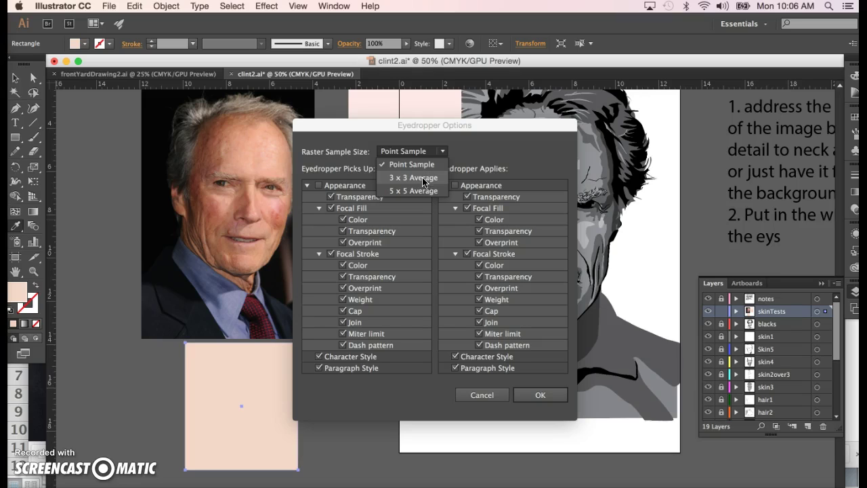
{"action": "left_click_drag", "start_coordinate": [423, 181], "coordinate": [422, 195]}
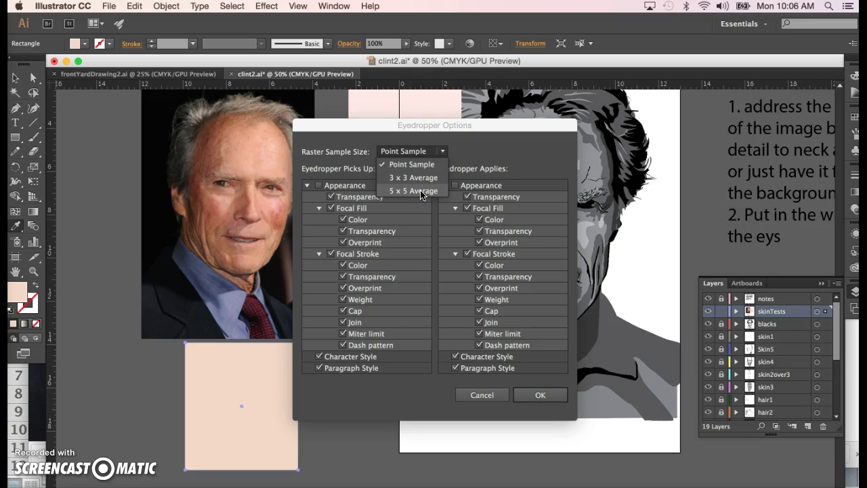
{"action": "left_click_drag", "start_coordinate": [420, 194], "coordinate": [420, 192]}
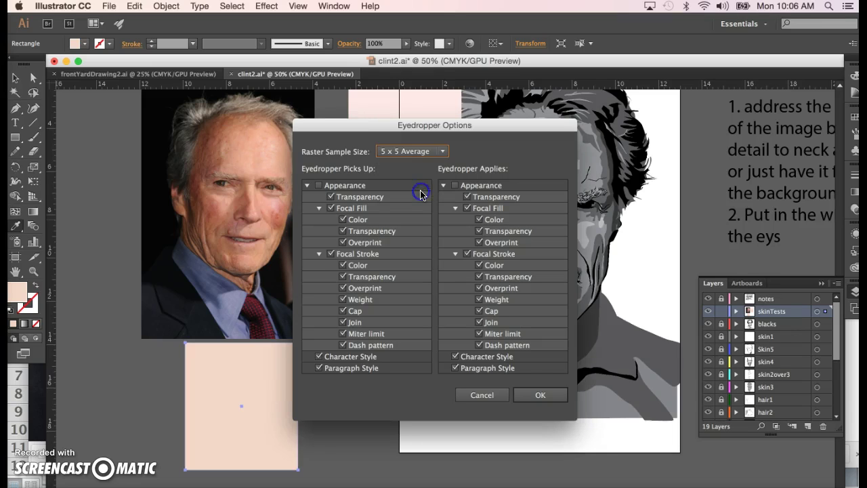
{"action": "left_click", "coordinate": [539, 391]}
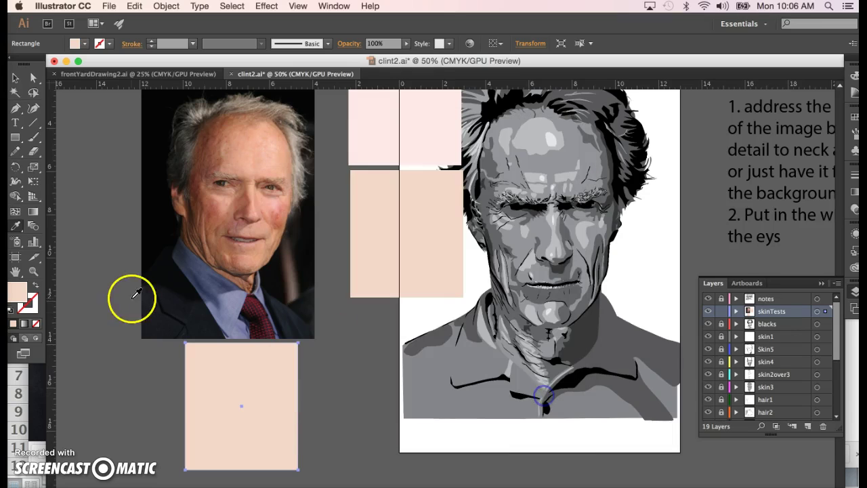
- Zoom into the reference photo's face to about 200%
{"action": "left_click", "coordinate": [33, 271]}
{"action": "left_click_drag", "start_coordinate": [223, 180], "coordinate": [389, 233]}
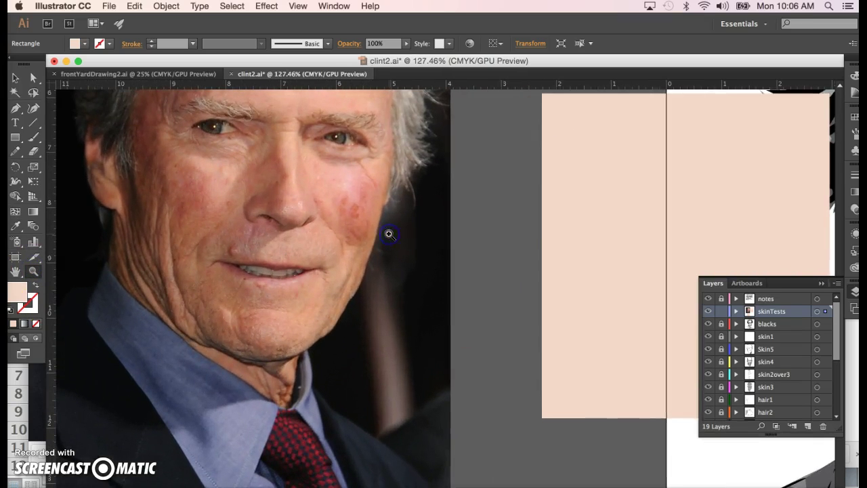
{"action": "left_click", "coordinate": [271, 207]}
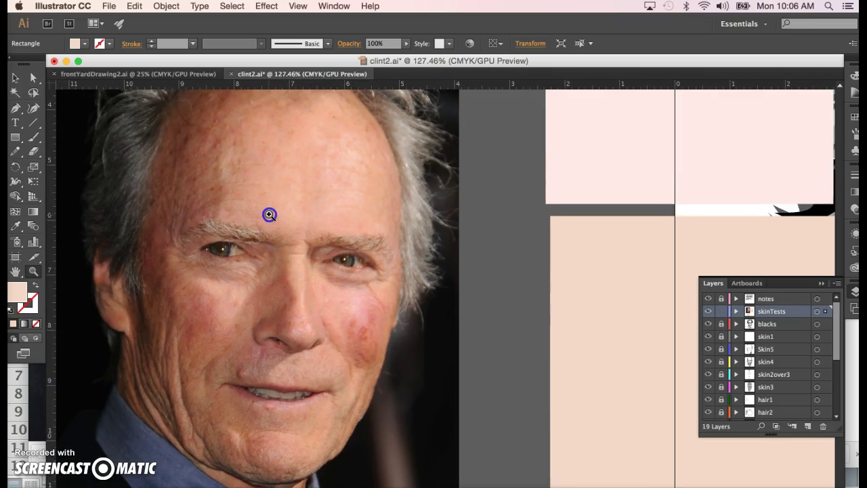
{"action": "left_click_drag", "start_coordinate": [269, 214], "coordinate": [348, 210]}
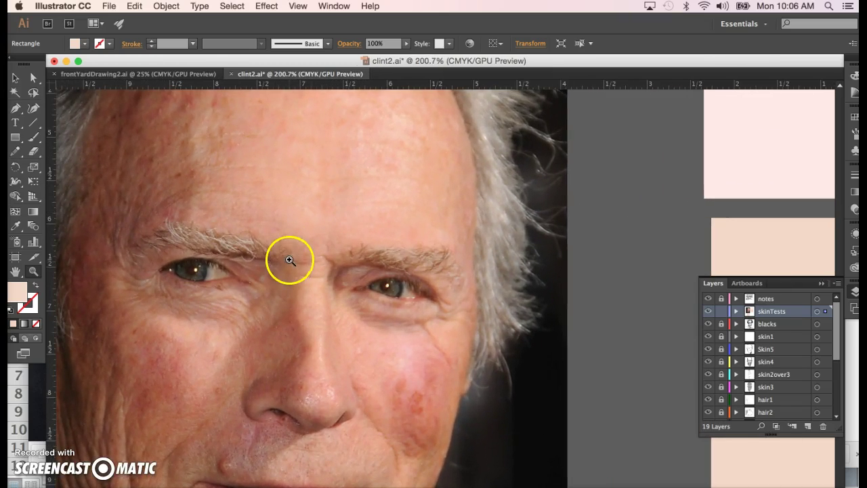
{"action": "scroll", "coordinate": [289, 260], "scroll_direction": "down", "scroll_amount": 5}
{"action": "scroll", "coordinate": [291, 254], "scroll_direction": "left", "scroll_amount": 3}
{"action": "scroll", "coordinate": [292, 248], "scroll_direction": "down", "scroll_amount": 2}
{"action": "scroll", "coordinate": [292, 249], "scroll_direction": "left", "scroll_amount": 3}
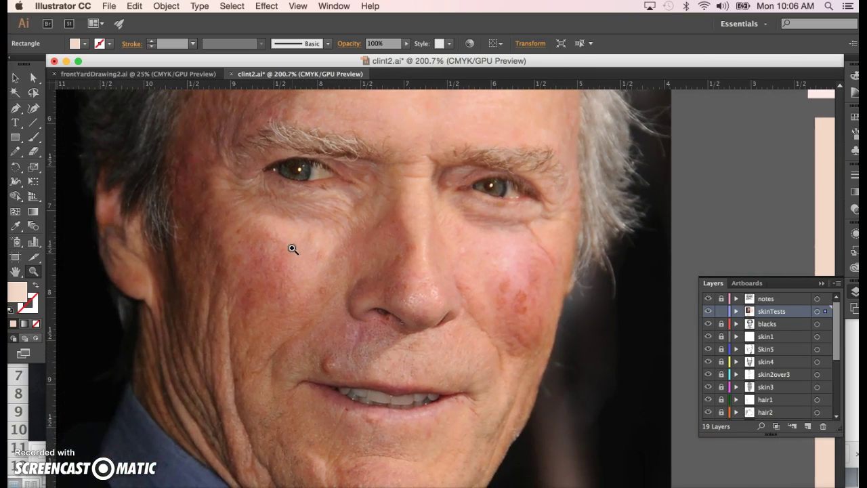
{"action": "scroll", "coordinate": [293, 249], "scroll_direction": "down", "scroll_amount": 1}
{"action": "scroll", "coordinate": [292, 249], "scroll_direction": "right", "scroll_amount": 1}
{"action": "scroll", "coordinate": [292, 249], "scroll_direction": "up", "scroll_amount": 1}
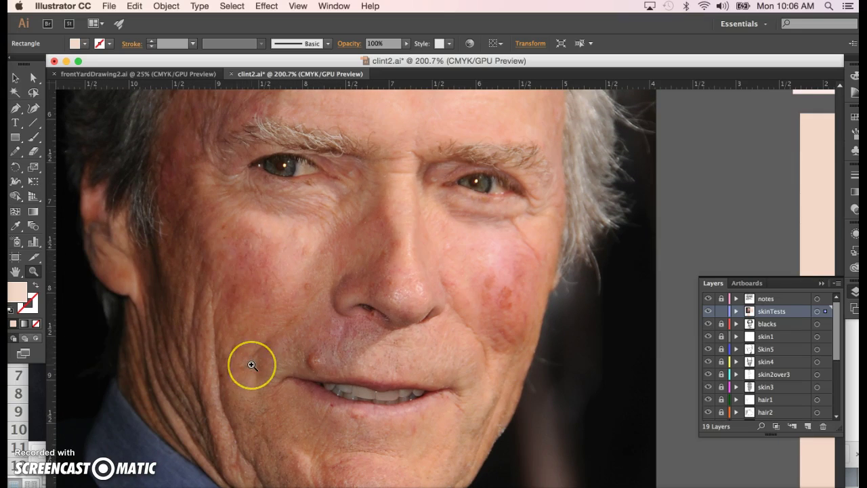
{"action": "scroll", "coordinate": [254, 362], "scroll_direction": "down", "scroll_amount": 3}
{"action": "scroll", "coordinate": [254, 362], "scroll_direction": "left", "scroll_amount": 1}
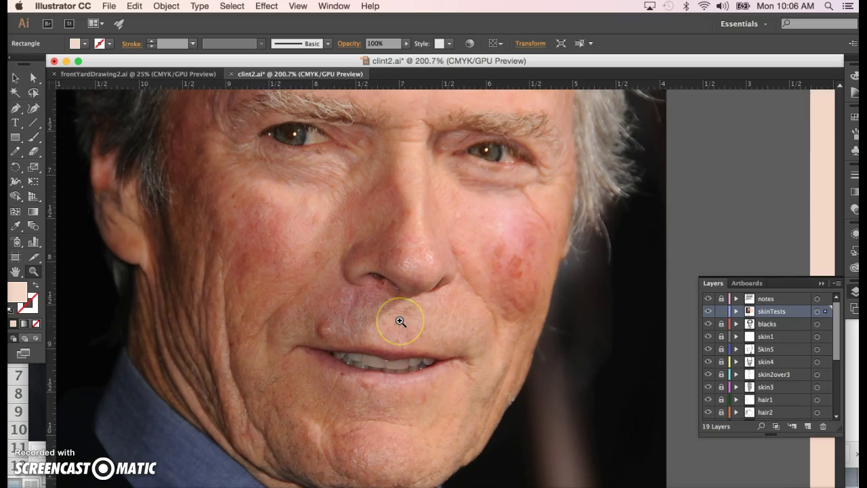
- Sample a salmon skin tone from the photo's nose and cheek with the Eyedropper
{"action": "left_click", "coordinate": [18, 226]}
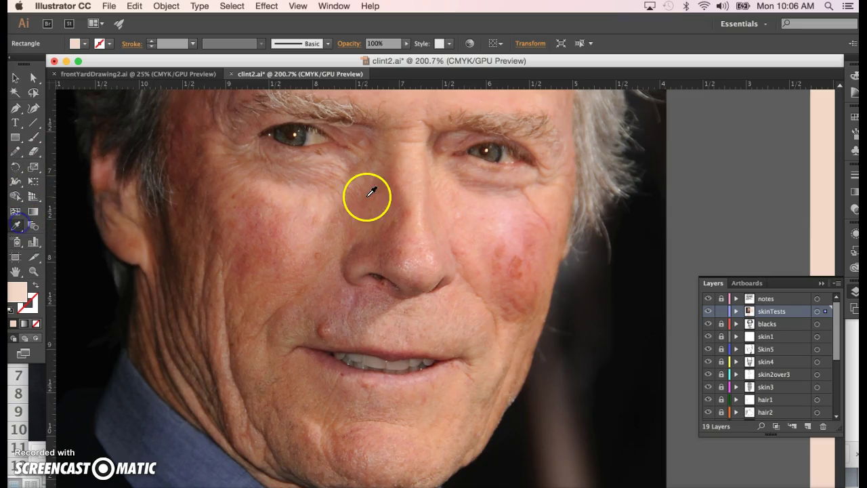
{"action": "left_click", "coordinate": [416, 228]}
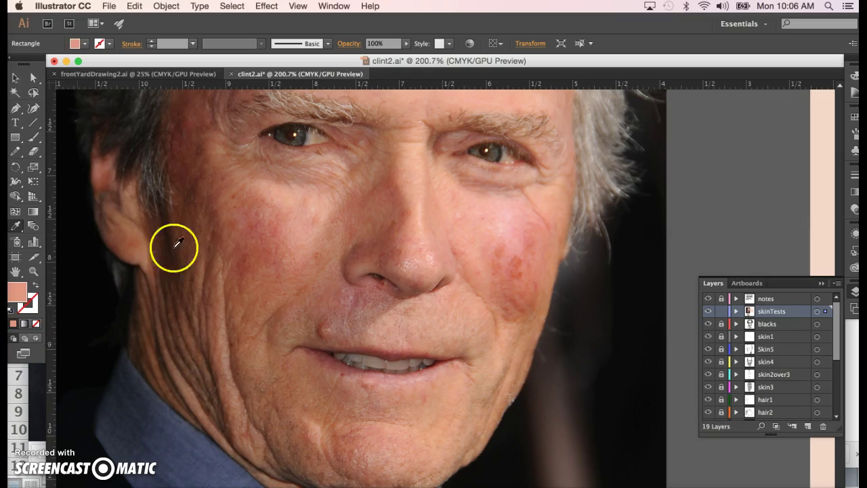
{"action": "left_click", "coordinate": [412, 183]}
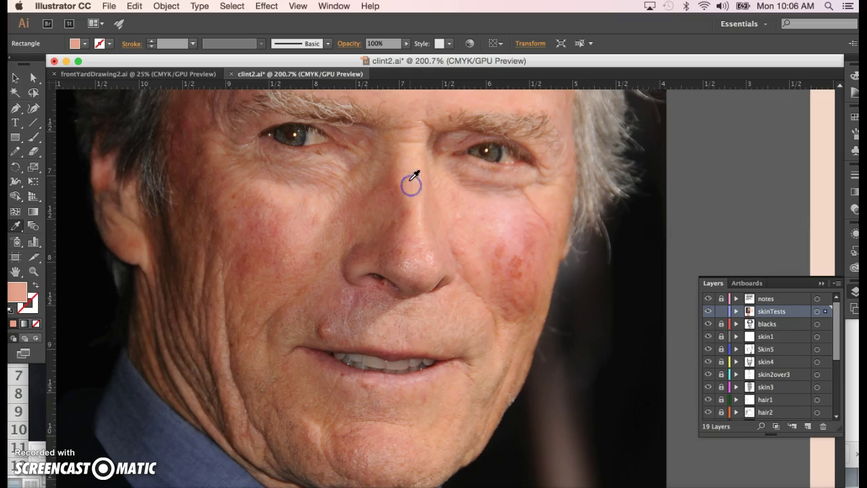
{"action": "left_click", "coordinate": [299, 239]}
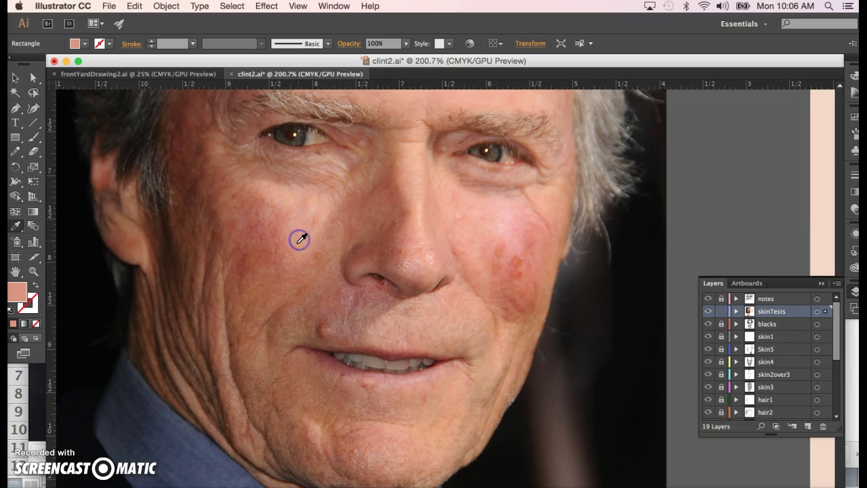
{"action": "left_click", "coordinate": [298, 244]}
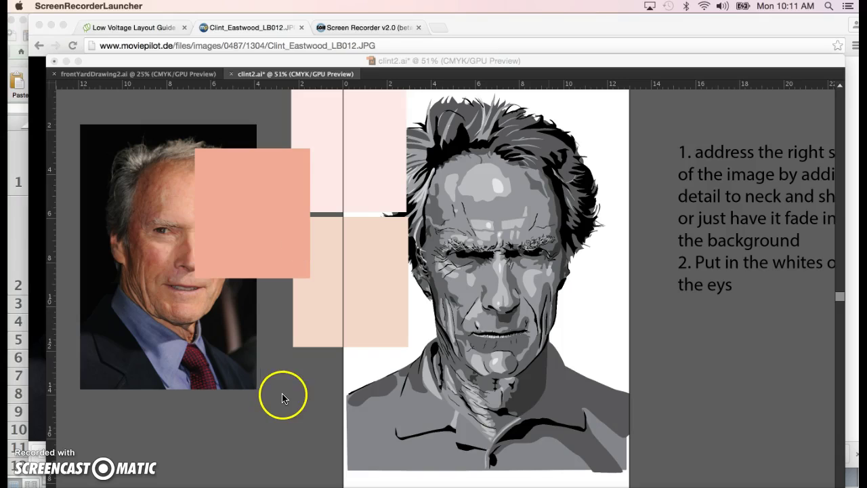
- Move the salmon rectangle over the photo's face and confirm its fill is F1AA91
{"action": "left_click", "coordinate": [263, 198]}
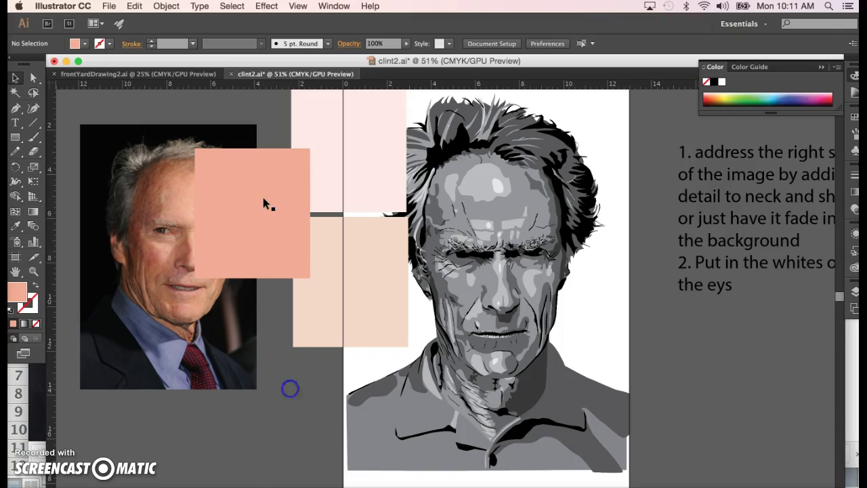
{"action": "left_click_drag", "start_coordinate": [262, 197], "coordinate": [227, 197]}
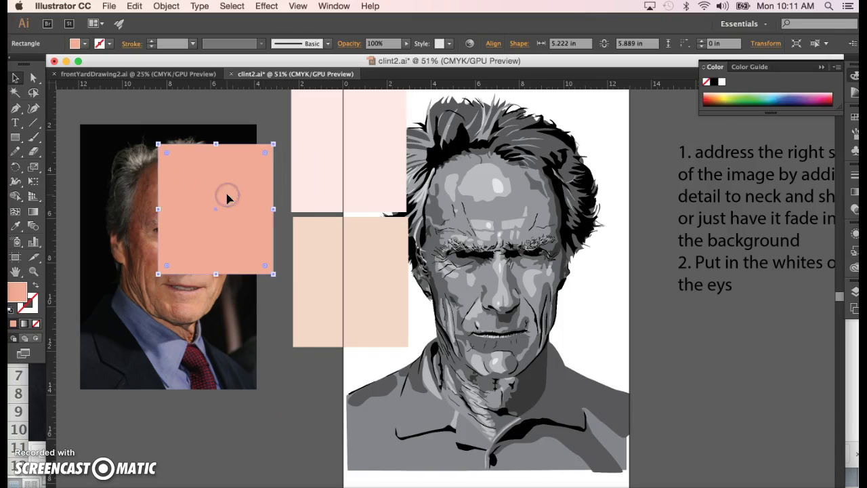
{"action": "left_click", "coordinate": [22, 285]}
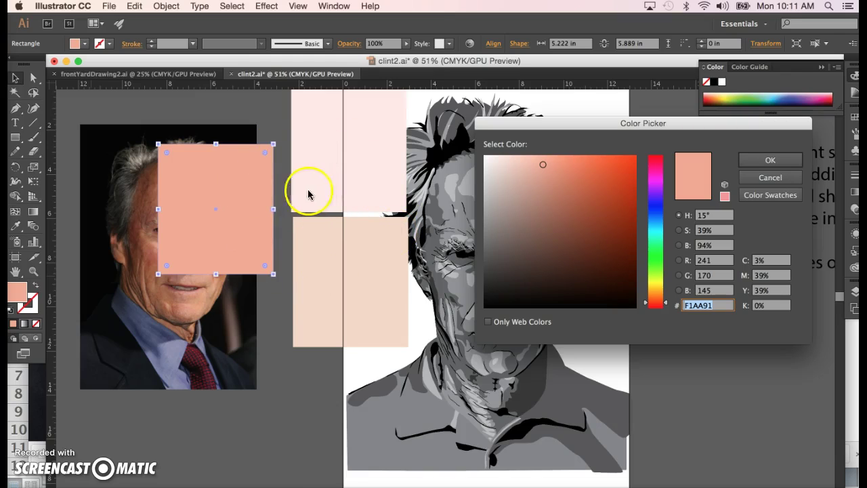
{"action": "left_click", "coordinate": [777, 163]}
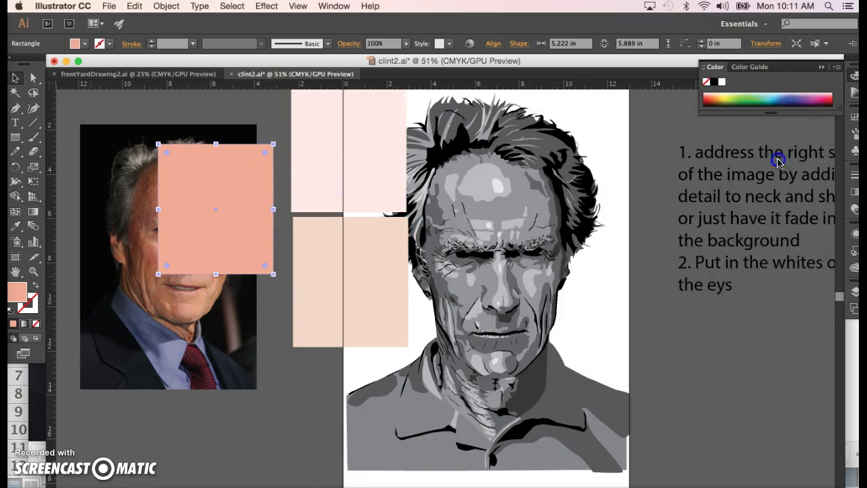
- Move the salmon rectangle off the photo onto empty canvas to its left
{"action": "scroll", "coordinate": [325, 194], "scroll_direction": "up", "scroll_amount": 2}
{"action": "scroll", "coordinate": [326, 194], "scroll_direction": "left", "scroll_amount": 3}
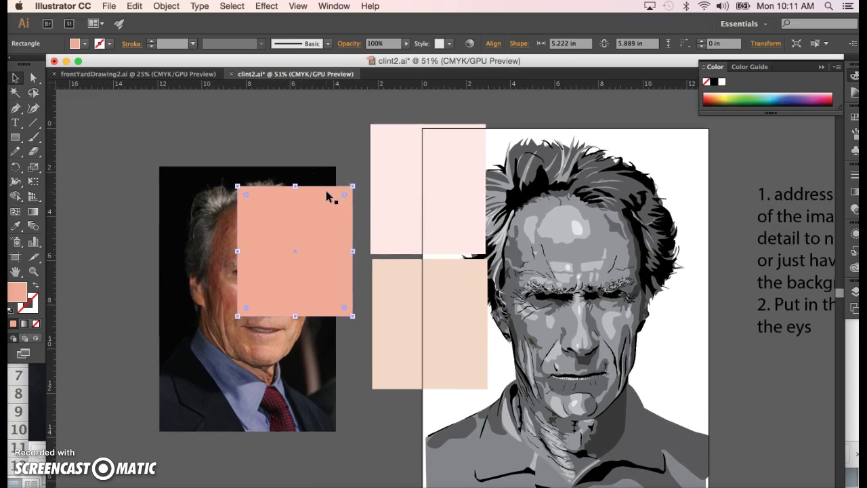
{"action": "left_click_drag", "start_coordinate": [305, 205], "coordinate": [141, 145]}
{"action": "scroll", "coordinate": [241, 169], "scroll_direction": "left", "scroll_amount": 5}
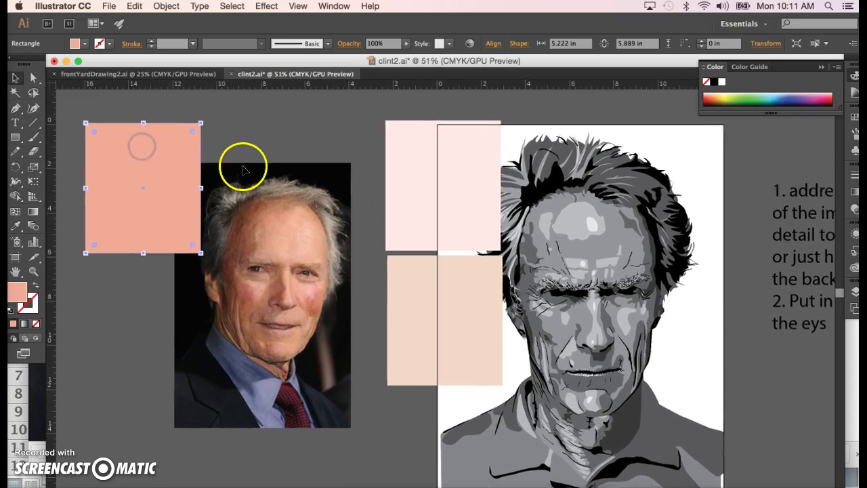
{"action": "scroll", "coordinate": [242, 169], "scroll_direction": "down", "scroll_amount": 2}
{"action": "scroll", "coordinate": [211, 191], "scroll_direction": "up", "scroll_amount": 4}
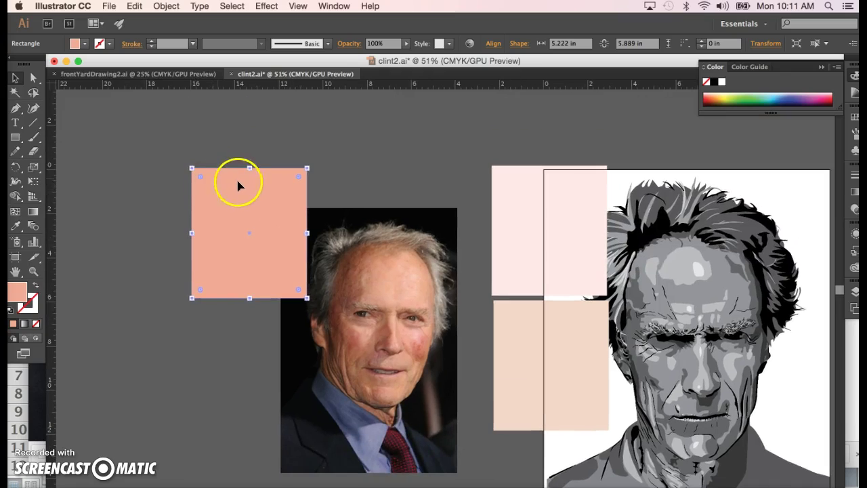
{"action": "left_click_drag", "start_coordinate": [236, 186], "coordinate": [147, 135]}
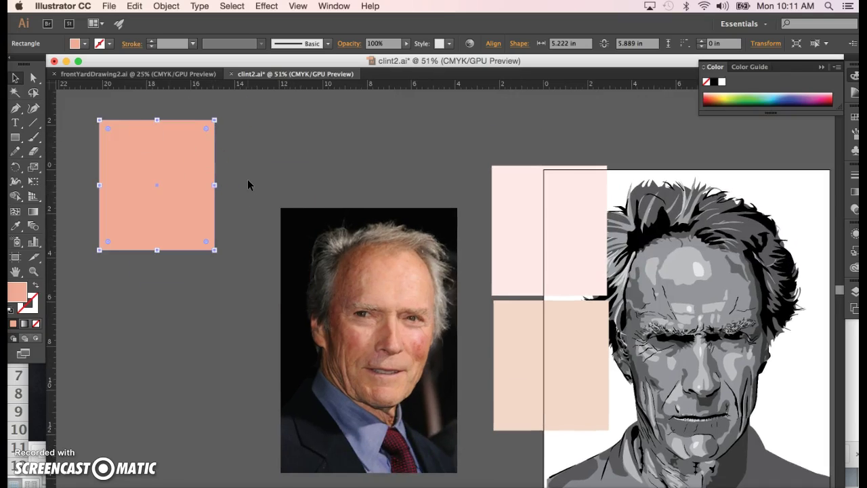
{"action": "scroll", "coordinate": [363, 277], "scroll_direction": "down", "scroll_amount": 5}
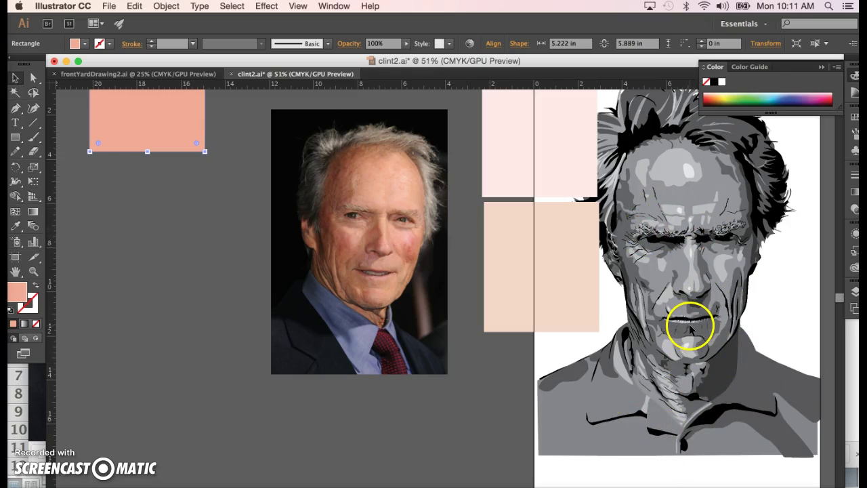
{"action": "scroll", "coordinate": [383, 275], "scroll_direction": "up", "scroll_amount": 5}
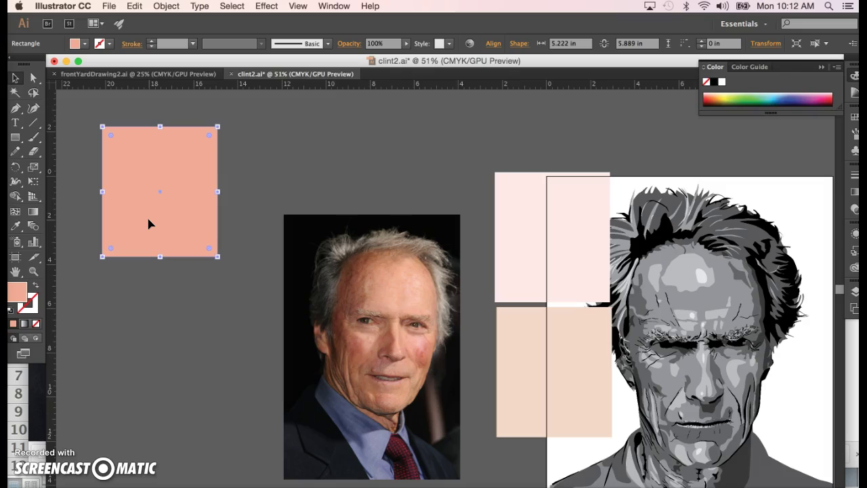
{"action": "scroll", "coordinate": [266, 191], "scroll_direction": "left", "scroll_amount": 10}
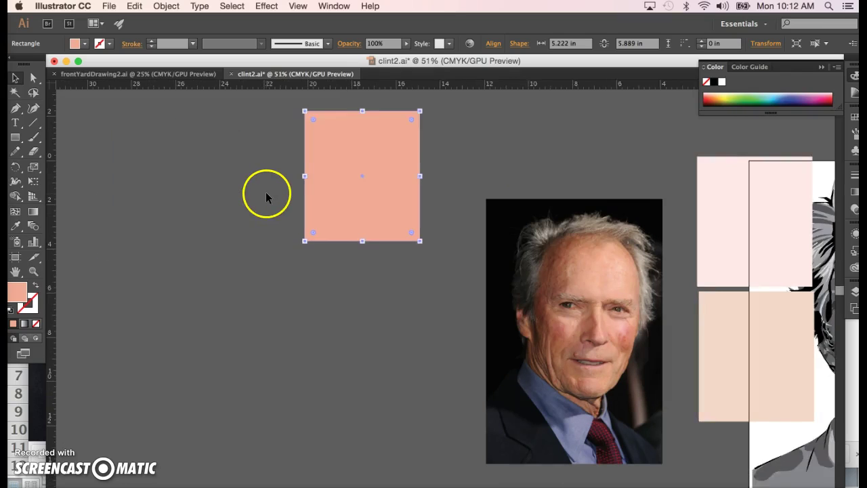
- Alt-drag two copies of the salmon rectangle, one to the left and one lower down
{"action": "left_click_drag", "start_coordinate": [339, 199], "coordinate": [91, 208]}
{"action": "left_click", "coordinate": [394, 184]}
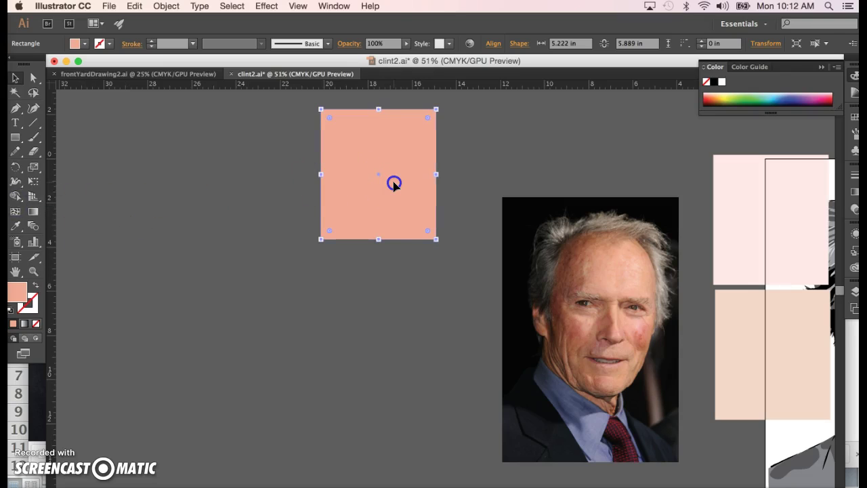
{"action": "left_click_drag", "start_coordinate": [388, 184], "coordinate": [176, 188]}
{"action": "left_click_drag", "start_coordinate": [152, 316], "coordinate": [145, 358]}
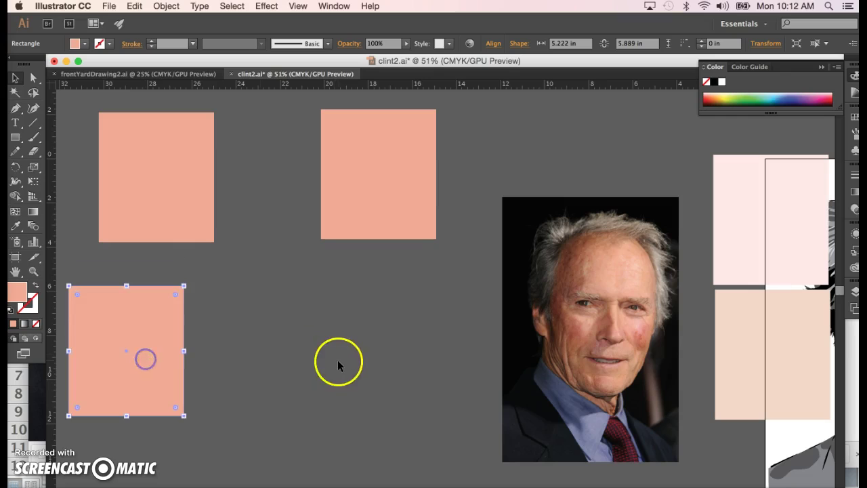
{"action": "left_click", "coordinate": [395, 175]}
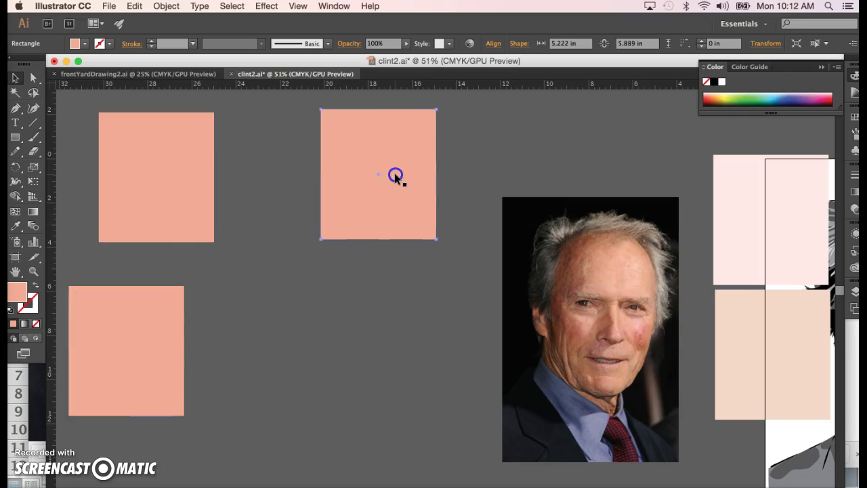
{"action": "scroll", "coordinate": [523, 156], "scroll_direction": "right", "scroll_amount": 5}
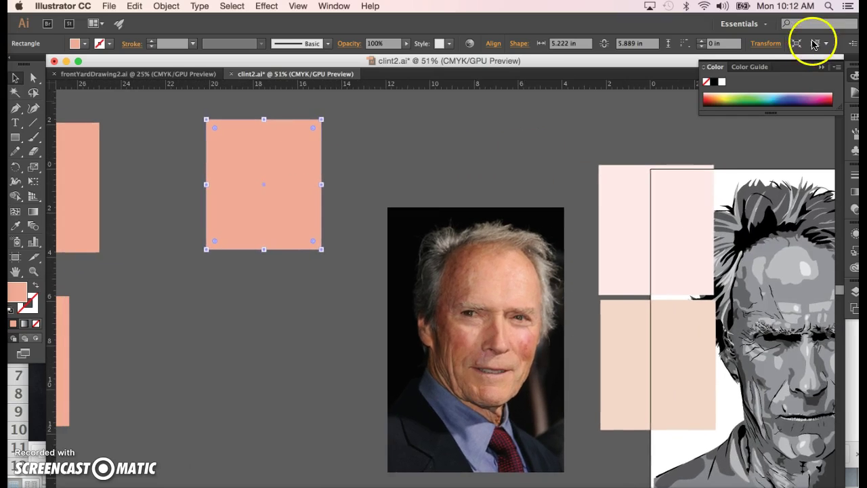
- Base the Color Guide on the salmon colour and apply the Left Complement harmony rule
{"action": "left_click", "coordinate": [751, 67]}
{"action": "left_click", "coordinate": [707, 83]}
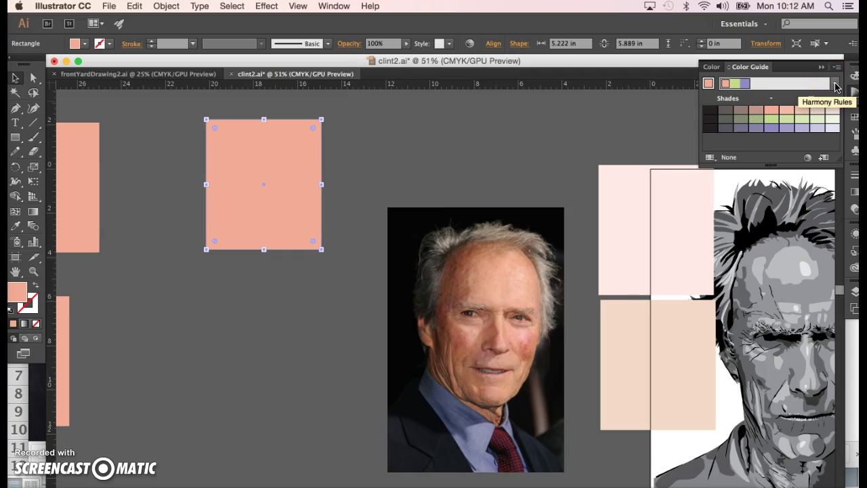
{"action": "left_click", "coordinate": [835, 84]}
{"action": "left_click", "coordinate": [798, 179]}
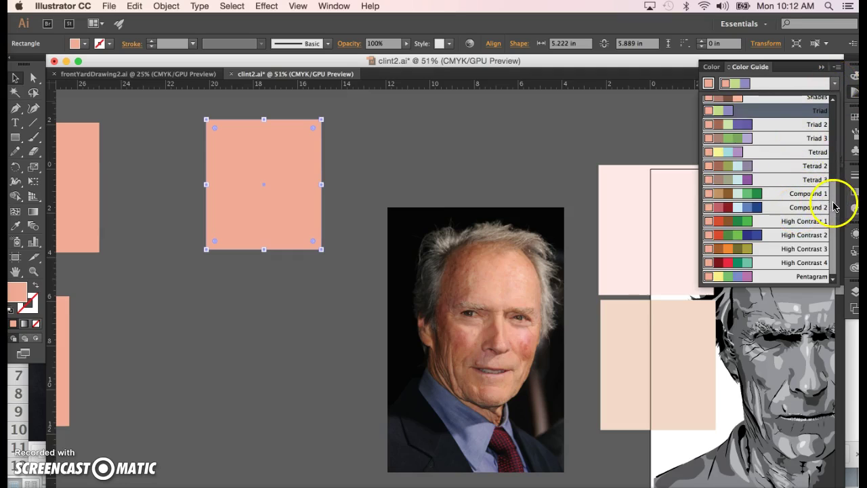
{"action": "left_click_drag", "start_coordinate": [832, 196], "coordinate": [828, 120]}
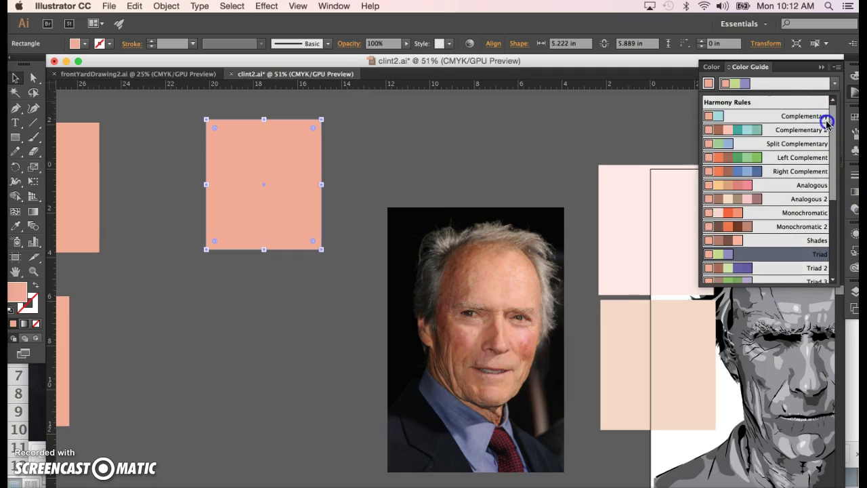
{"action": "mouse_move", "coordinate": [827, 121]}
{"action": "left_mouse_down"}
{"action": "mouse_move", "coordinate": [822, 131]}
{"action": "mouse_move", "coordinate": [825, 120]}
{"action": "left_mouse_up"}
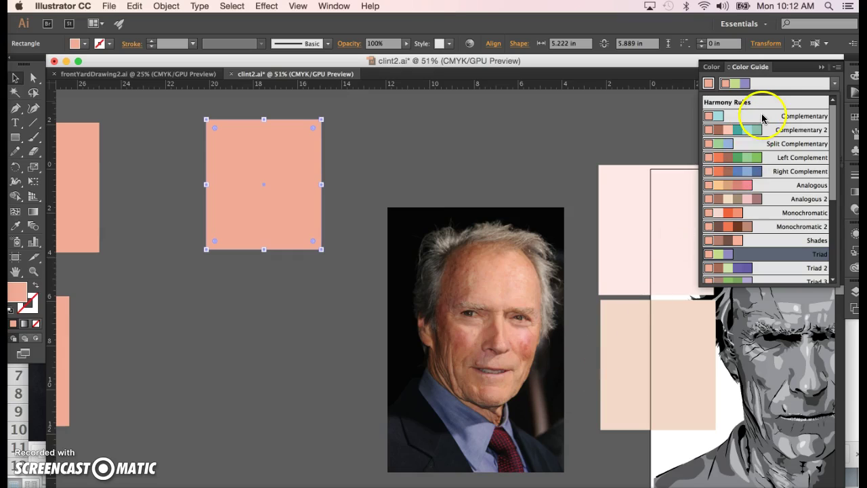
{"action": "left_click", "coordinate": [827, 159]}
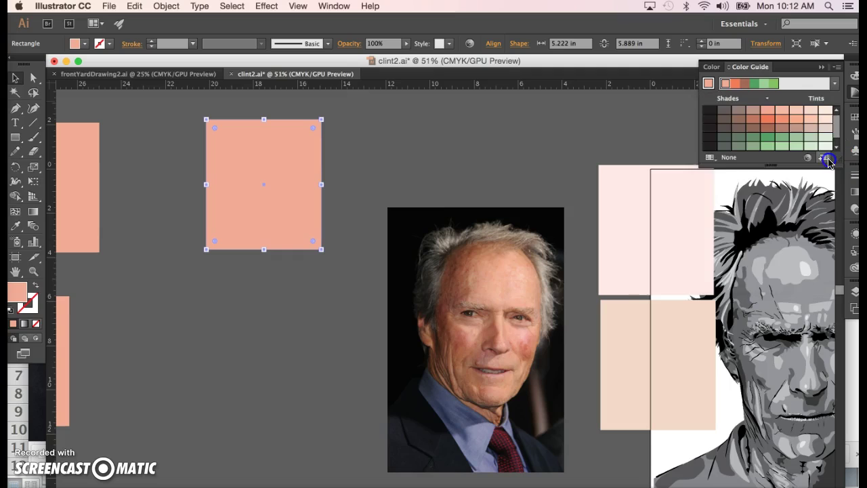
- Switch the harmony rule to Split Complementary for a salmon, green and blue set
{"action": "left_click", "coordinate": [834, 83]}
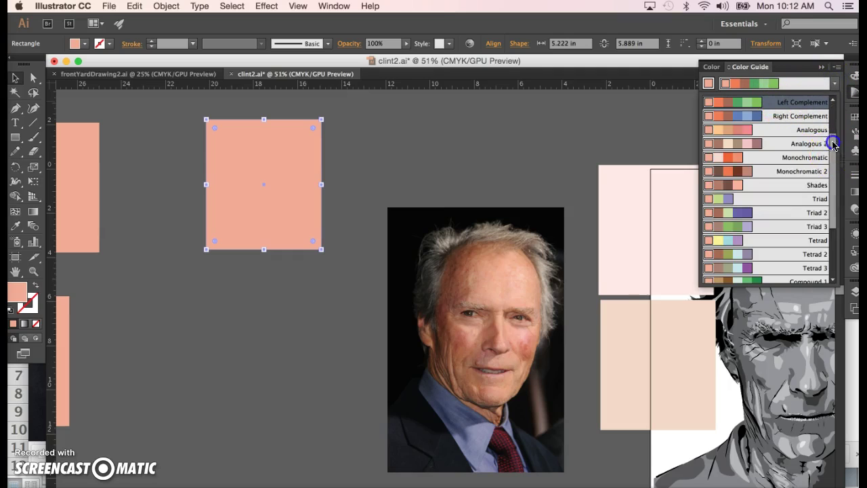
{"action": "left_click", "coordinate": [831, 101]}
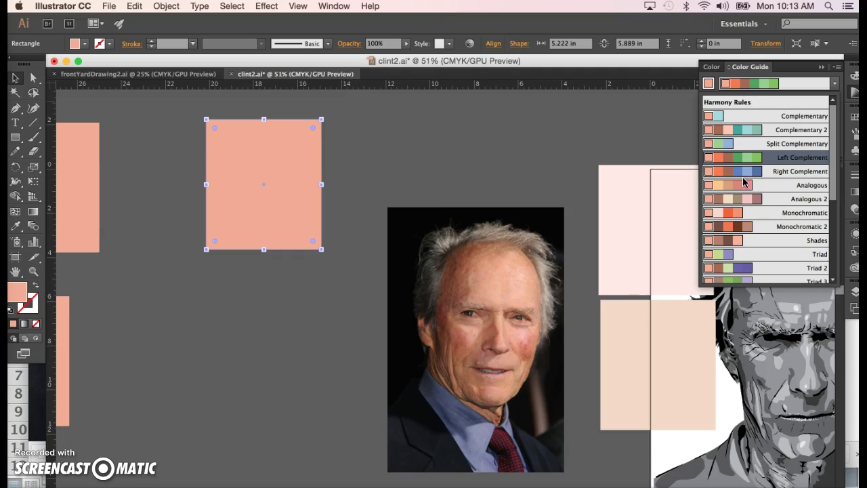
{"action": "left_click_drag", "start_coordinate": [723, 178], "coordinate": [12, 457]}
{"action": "left_click", "coordinate": [759, 132]}
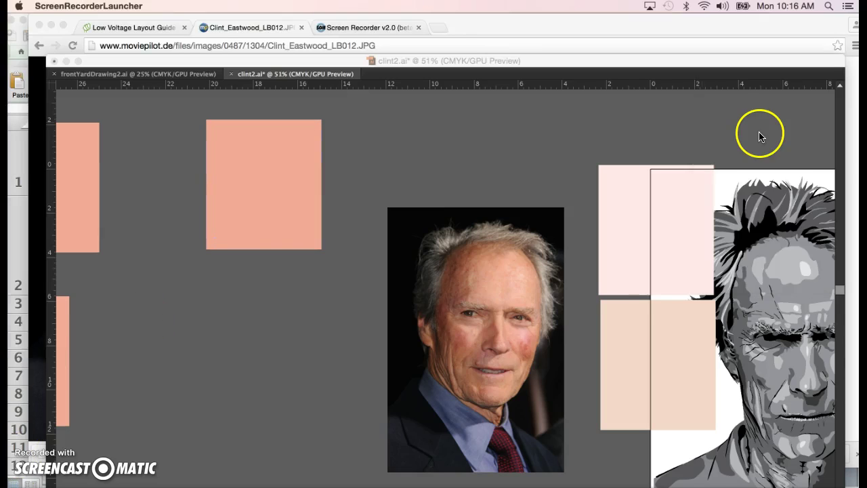
{"action": "left_click", "coordinate": [836, 82]}
{"action": "left_click", "coordinate": [787, 105]}
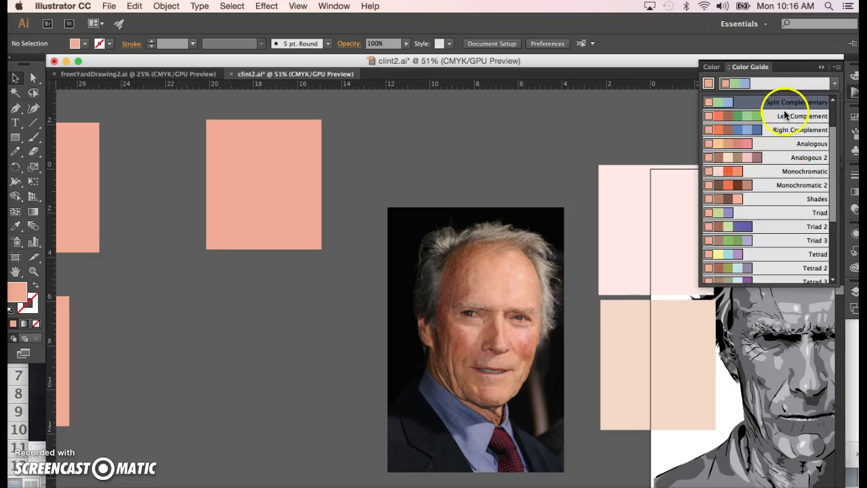
{"action": "left_click_drag", "start_coordinate": [787, 105], "coordinate": [720, 106]}
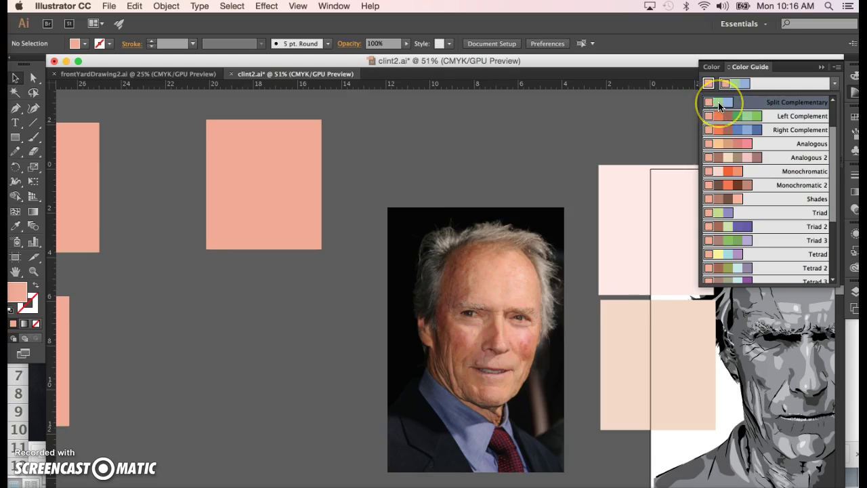
{"action": "left_click", "coordinate": [730, 106]}
{"action": "left_click", "coordinate": [718, 105]}
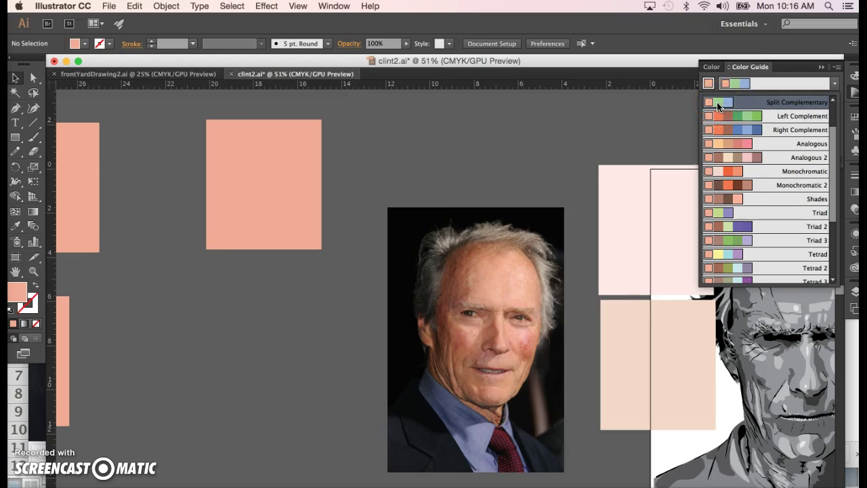
{"action": "left_click_drag", "start_coordinate": [723, 122], "coordinate": [790, 104]}
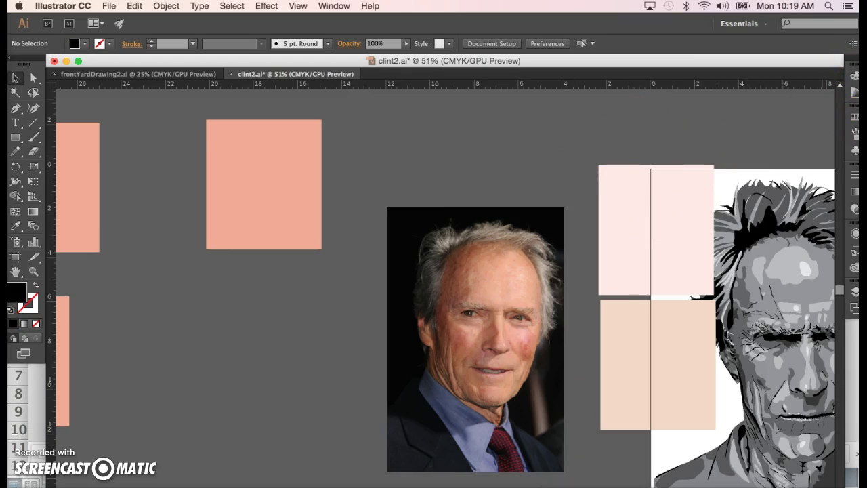
- In the Color Guide, pick the darkest shade and lightest tint of the salmon-green-blue harmony
{"action": "left_click", "coordinate": [853, 121]}
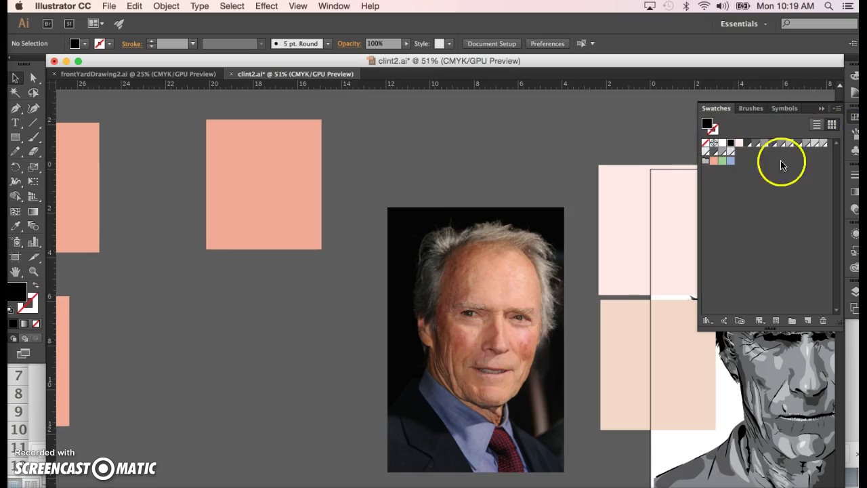
{"action": "left_click", "coordinate": [854, 77]}
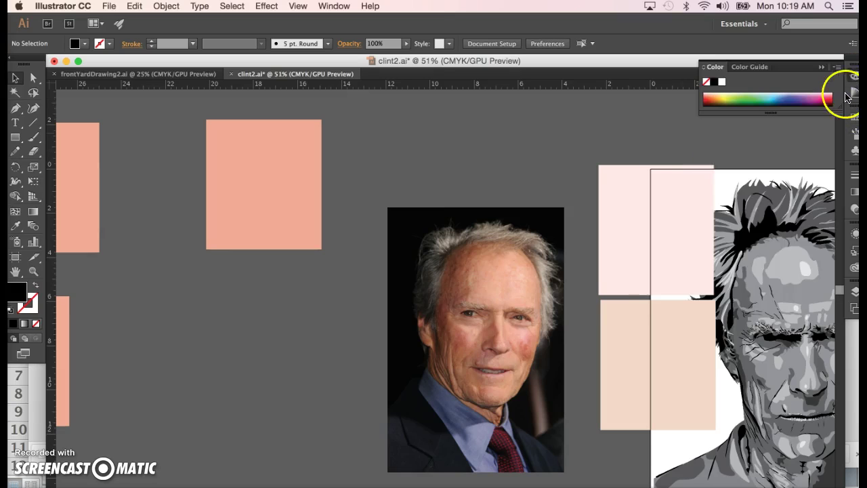
{"action": "left_click", "coordinate": [749, 68]}
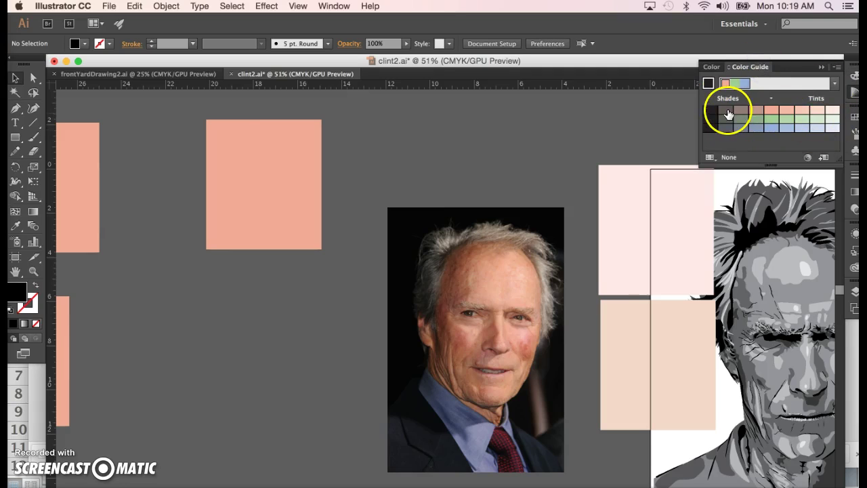
{"action": "left_click", "coordinate": [707, 111]}
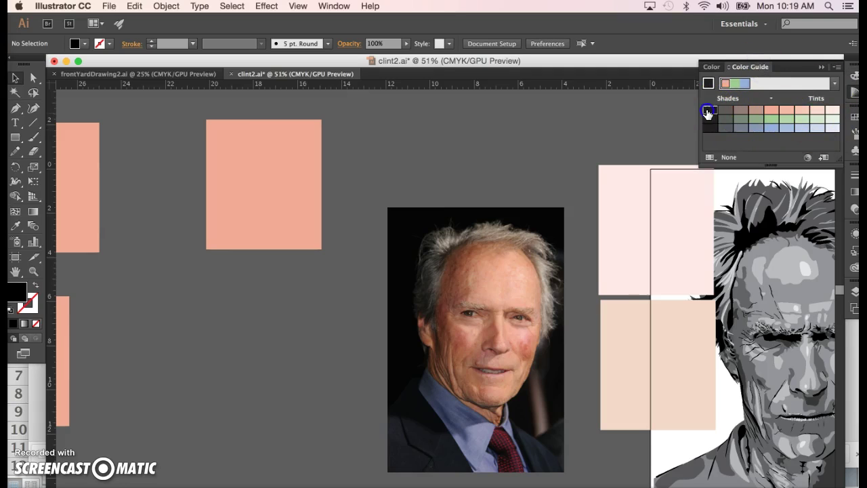
{"action": "left_click", "coordinate": [832, 129]}
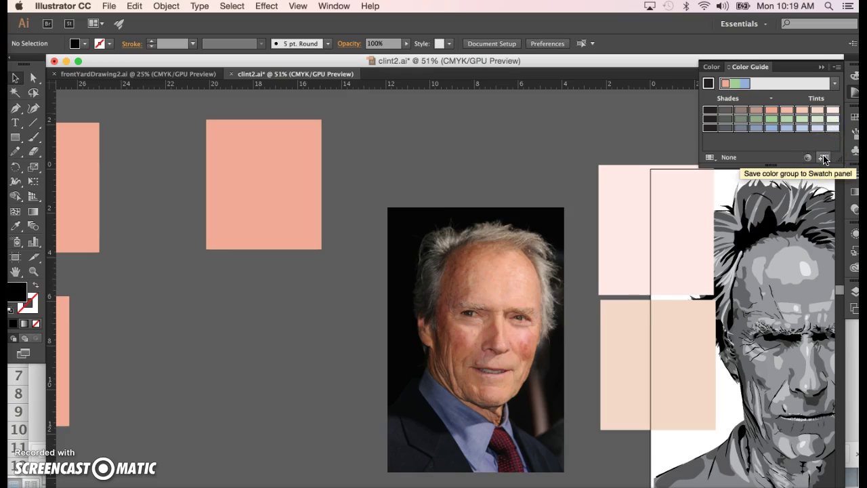
- Save the harmony's shades and tints as a swatch group and set the fill to salmon
{"action": "left_click", "coordinate": [824, 158]}
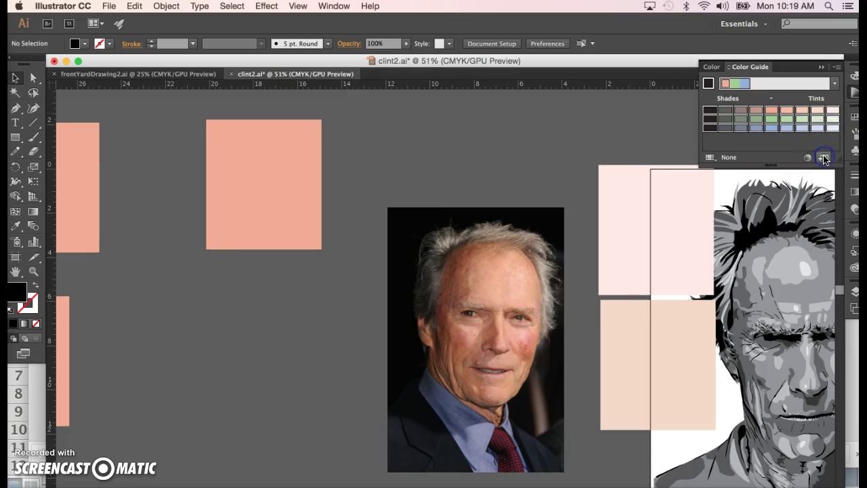
{"action": "left_click", "coordinate": [853, 119]}
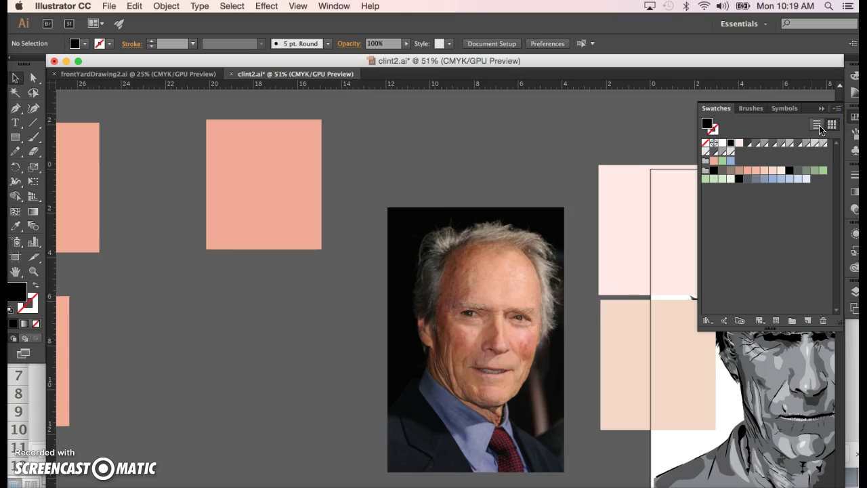
{"action": "left_click", "coordinate": [818, 125]}
{"action": "left_click", "coordinate": [831, 126]}
{"action": "scroll", "coordinate": [551, 137], "scroll_direction": "right", "scroll_amount": 5}
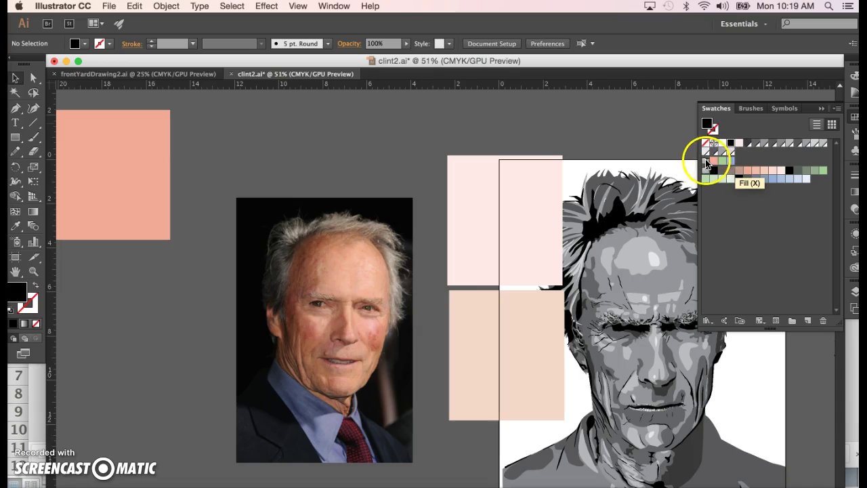
{"action": "left_click", "coordinate": [745, 172]}
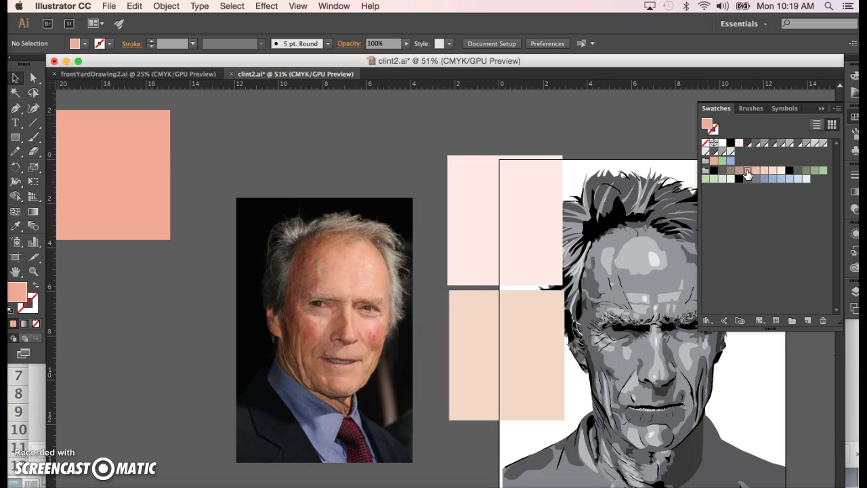
{"action": "double_click", "coordinate": [747, 172]}
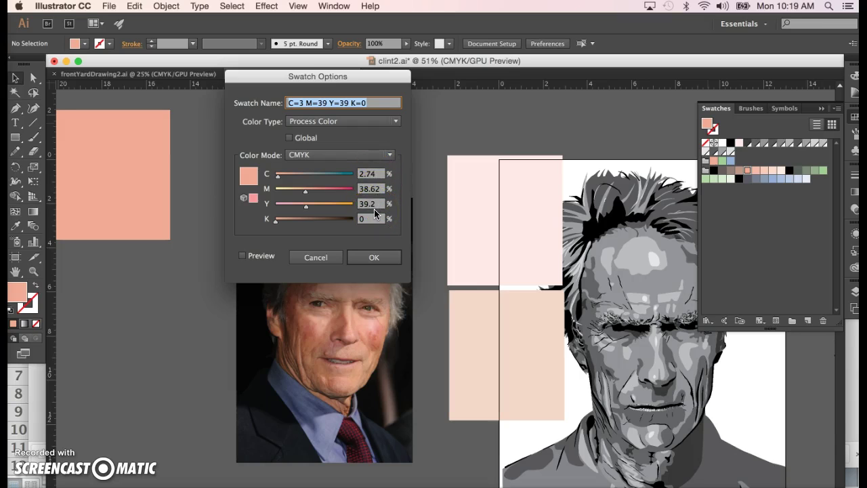
{"action": "left_click", "coordinate": [366, 258]}
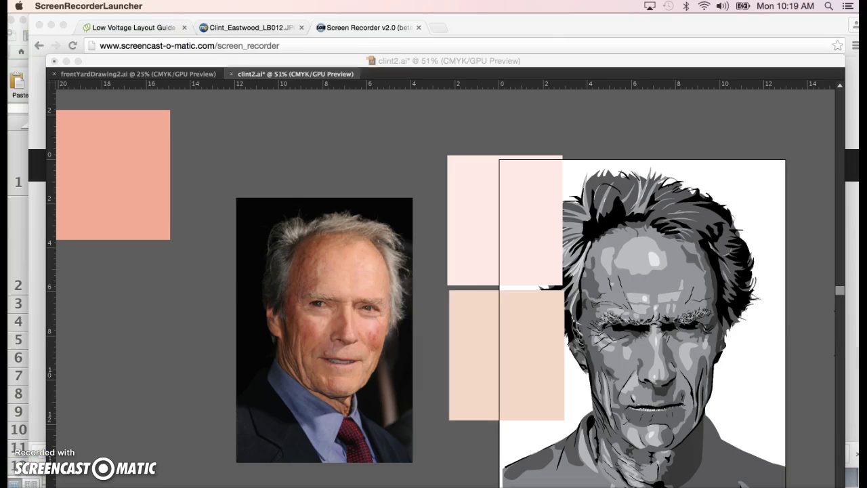
{"action": "left_click", "coordinate": [243, 443]}
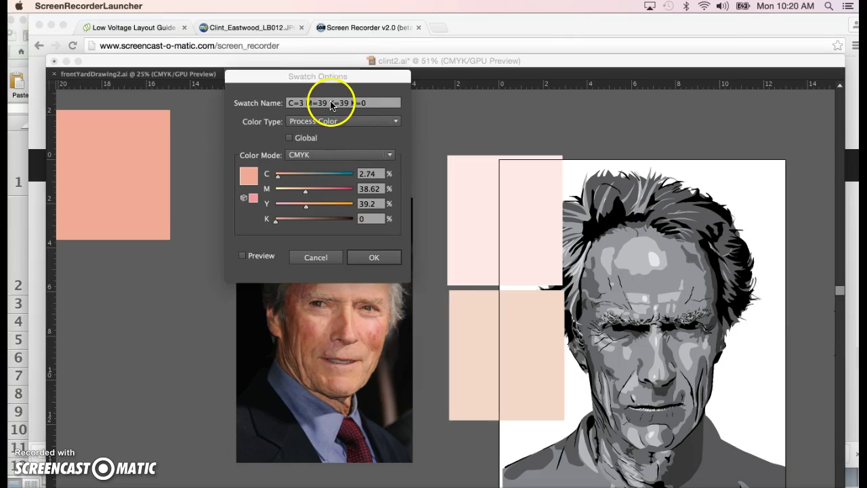
{"action": "left_click", "coordinate": [363, 175]}
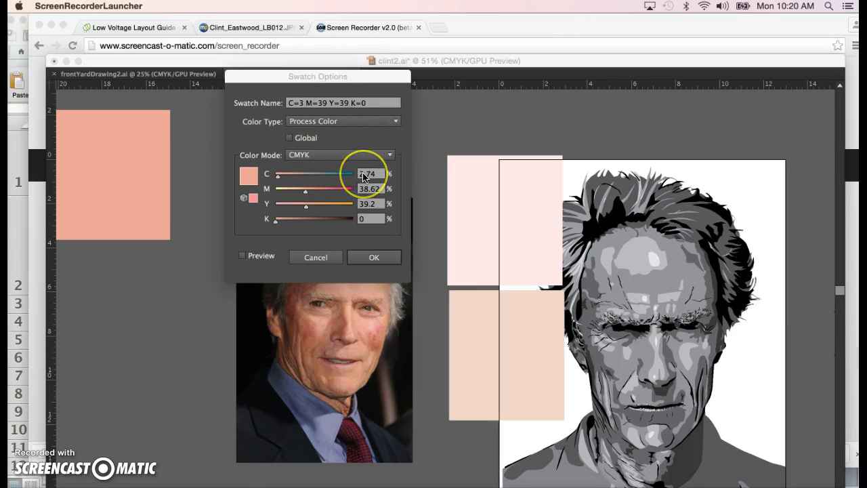
{"action": "left_click", "coordinate": [366, 189]}
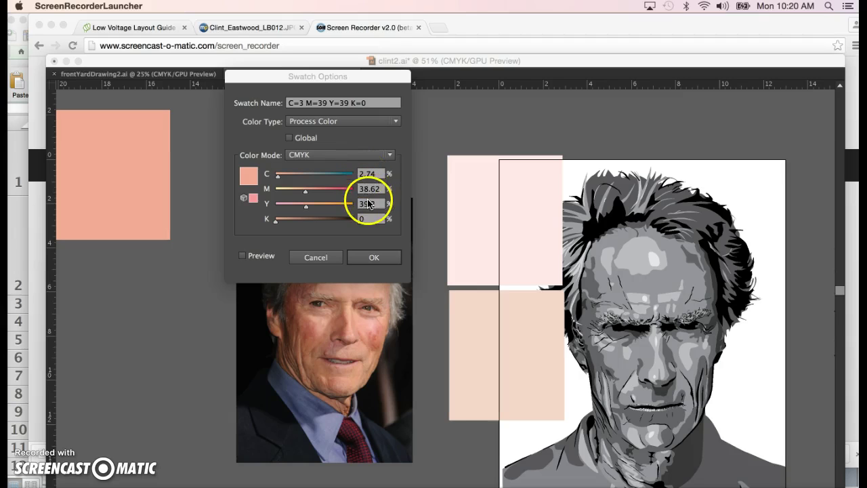
{"action": "left_click", "coordinate": [370, 255]}
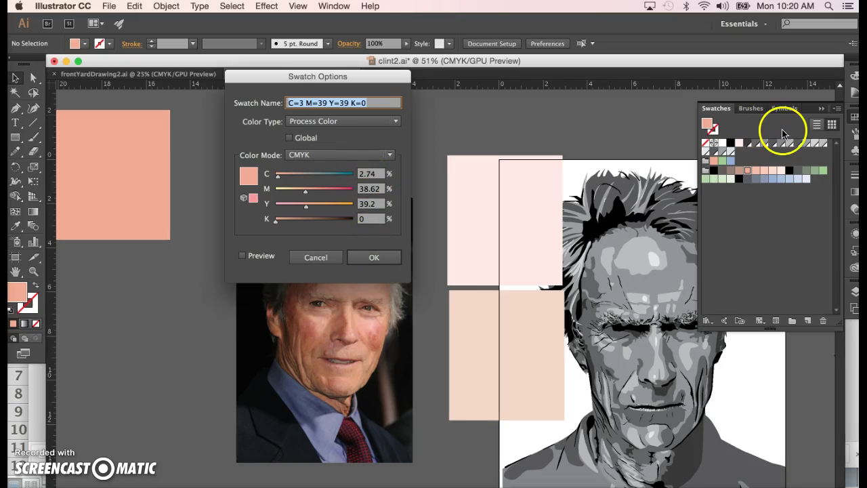
{"action": "left_click", "coordinate": [824, 126]}
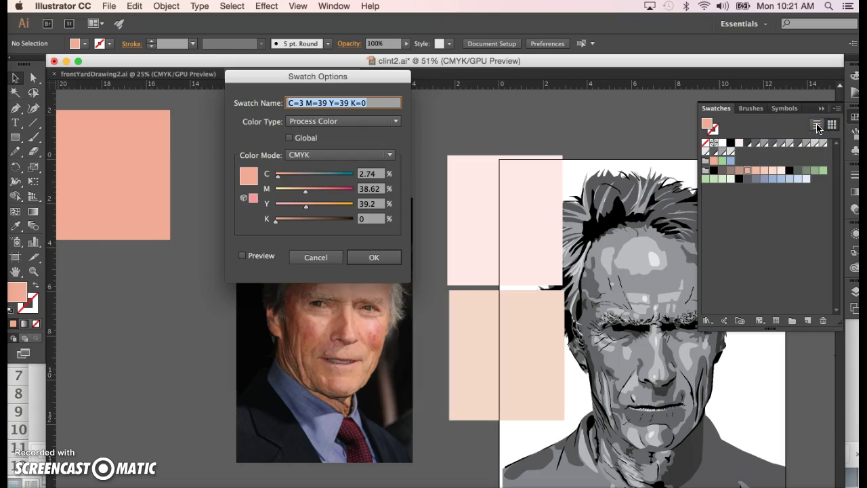
{"action": "left_click", "coordinate": [790, 256]}
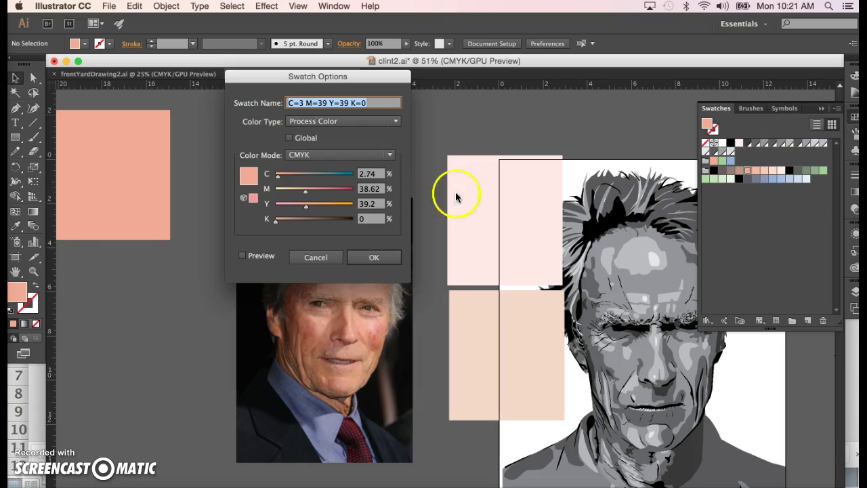
{"action": "left_click", "coordinate": [339, 262]}
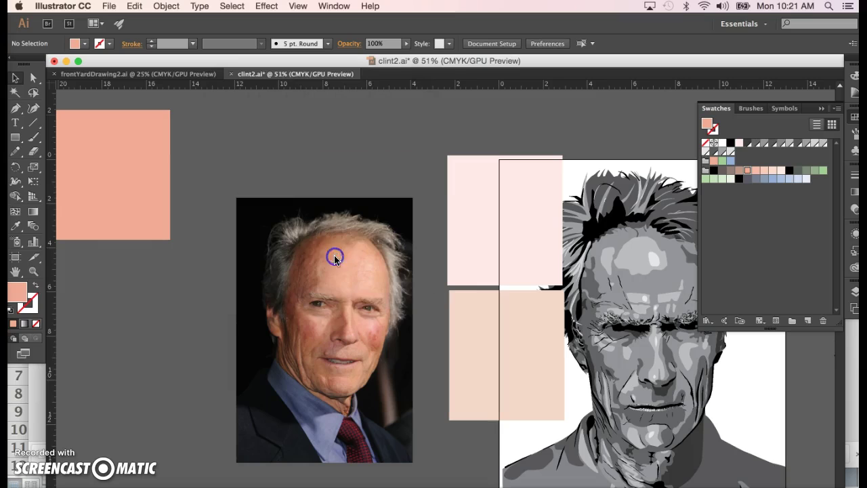
- List the swatches by name and set the fill to the shirt1 swatch
{"action": "left_click", "coordinate": [817, 125]}
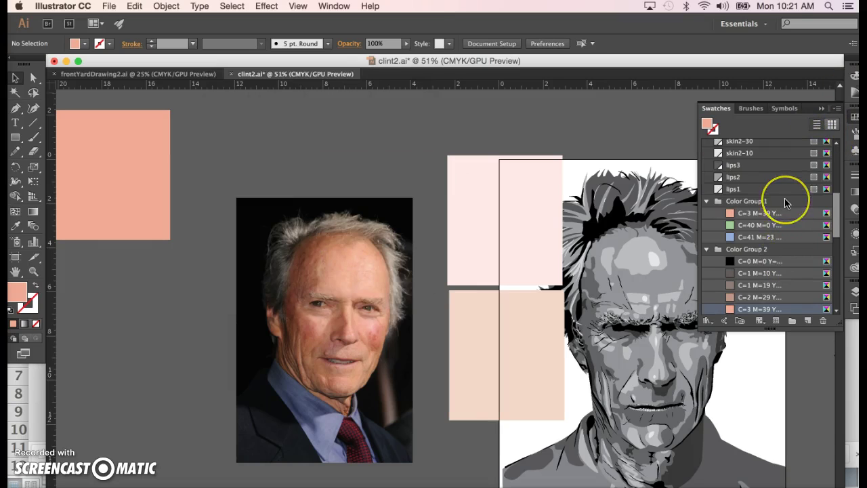
{"action": "scroll", "coordinate": [784, 200], "scroll_direction": "up", "scroll_amount": 5}
{"action": "scroll", "coordinate": [785, 203], "scroll_direction": "down", "scroll_amount": 1}
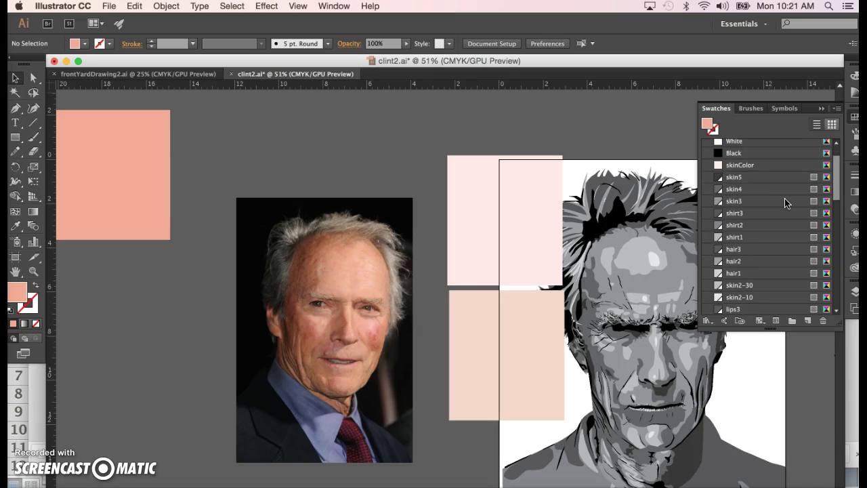
{"action": "left_click", "coordinate": [743, 236]}
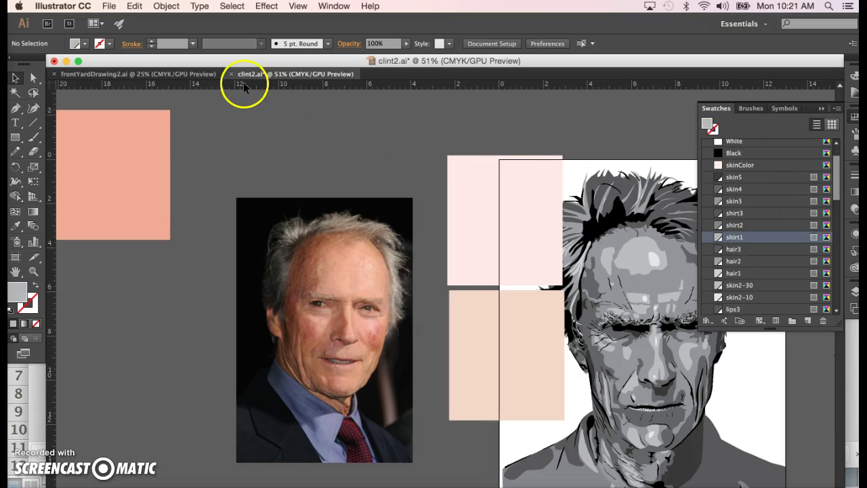
- Save the document, then save a copy as clintColorTry1.ai with default options
{"action": "left_click", "coordinate": [110, 9]}
{"action": "left_click", "coordinate": [134, 93]}
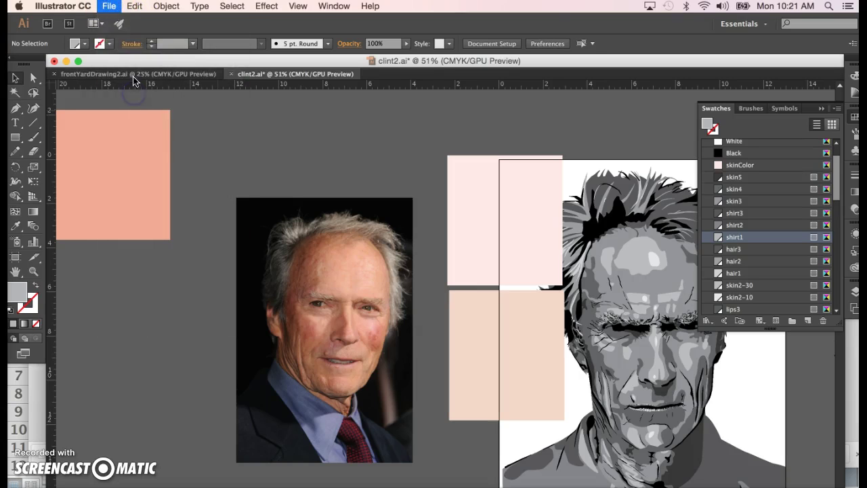
{"action": "left_click", "coordinate": [110, 9]}
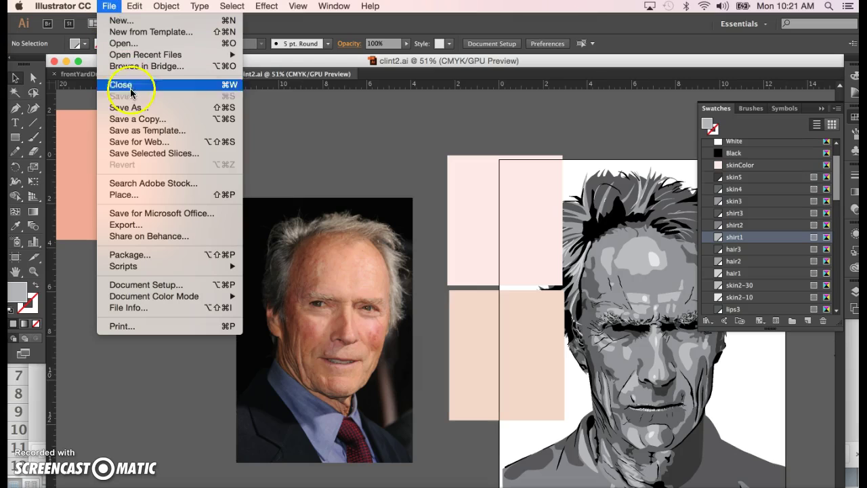
{"action": "left_click", "coordinate": [126, 107]}
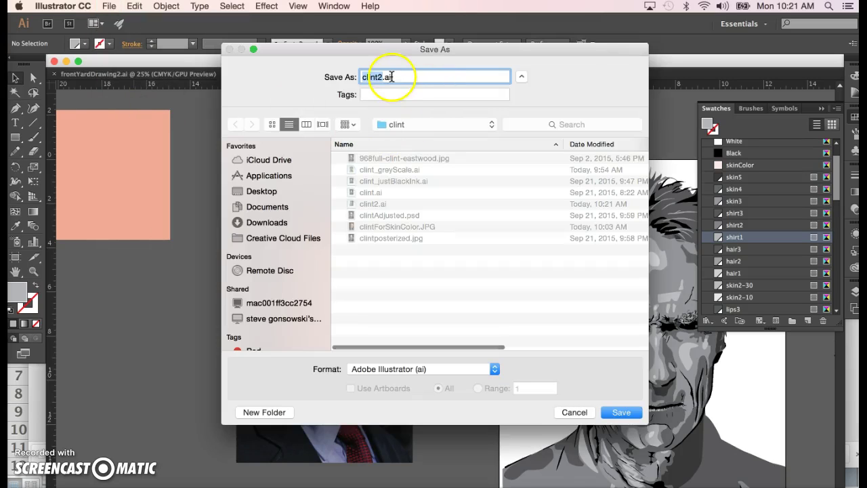
{"action": "left_click", "coordinate": [390, 75]}
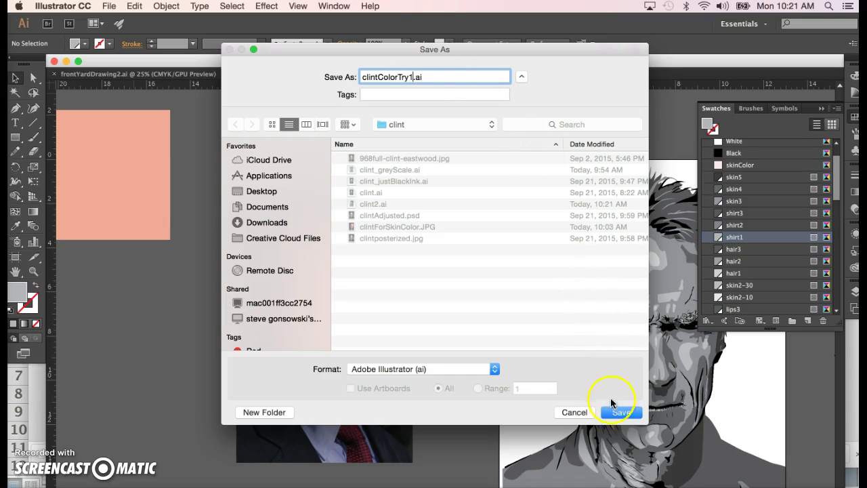
{"action": "left_click", "coordinate": [618, 414]}
{"action": "left_click", "coordinate": [547, 435]}
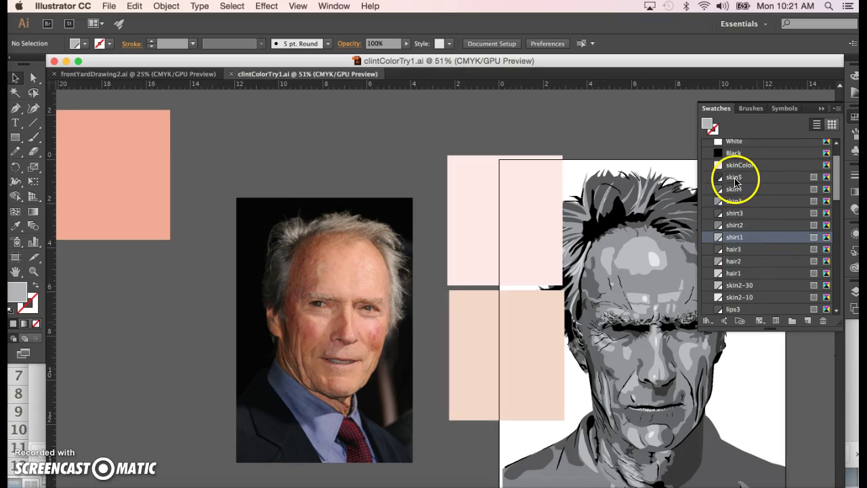
- Change the global skin3 swatch to C3 M39 Y39 so its face areas turn salmon
{"action": "left_click", "coordinate": [734, 202]}
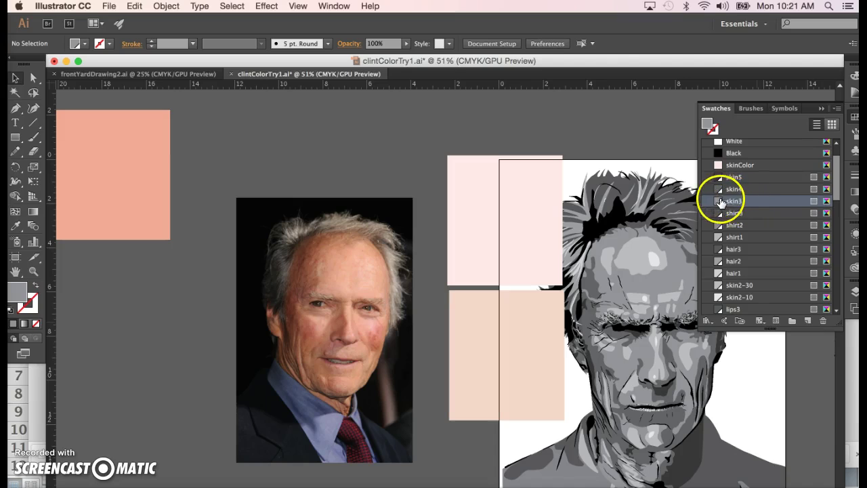
{"action": "double_click", "coordinate": [735, 201]}
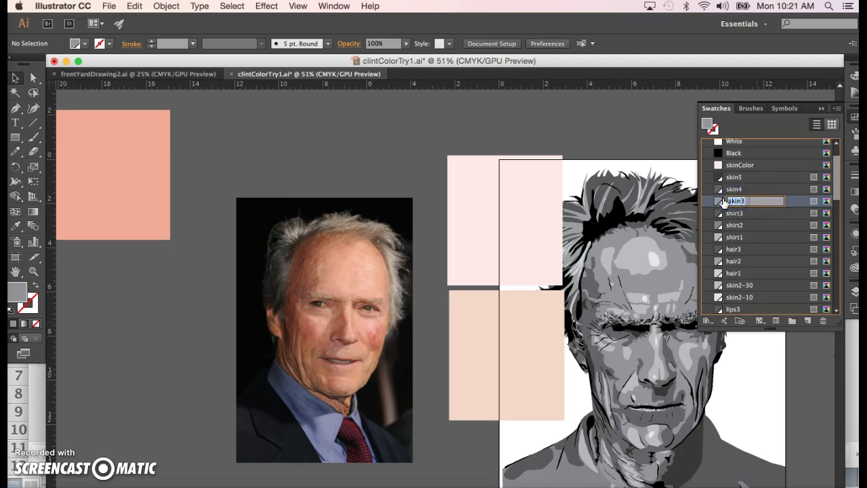
{"action": "double_click", "coordinate": [719, 201]}
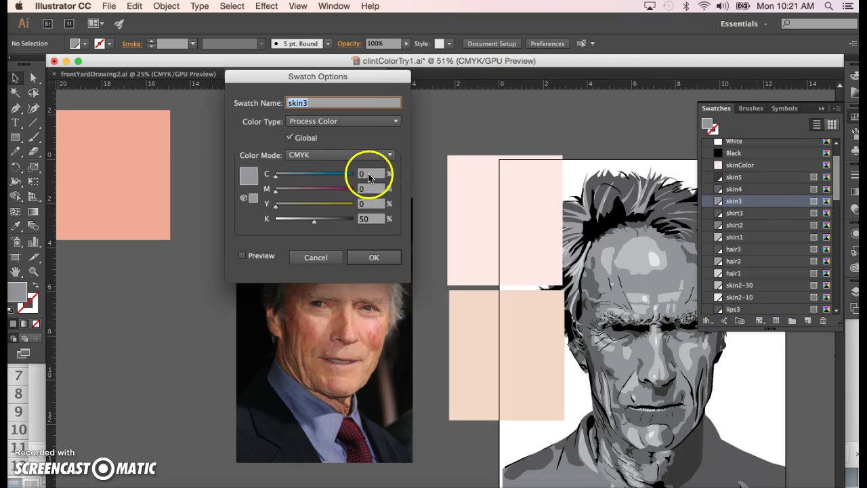
{"action": "left_click", "coordinate": [370, 175]}
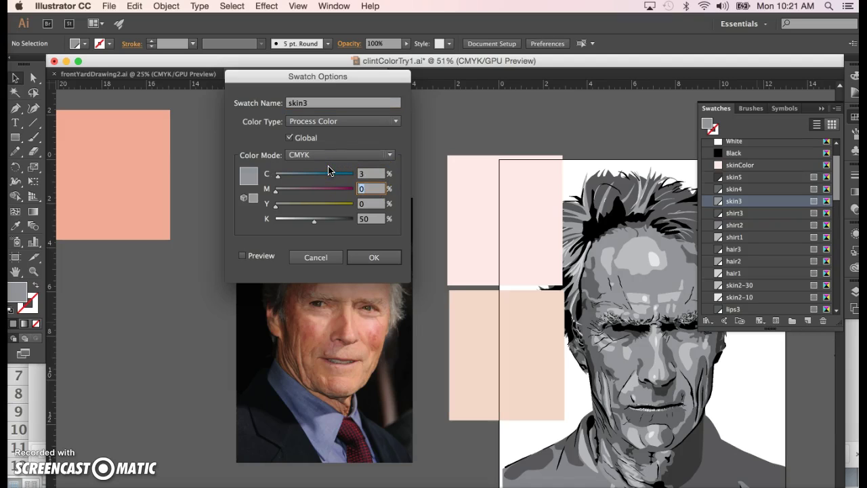
{"action": "type", "text": "39"}
{"action": "key", "text": "Tab"}
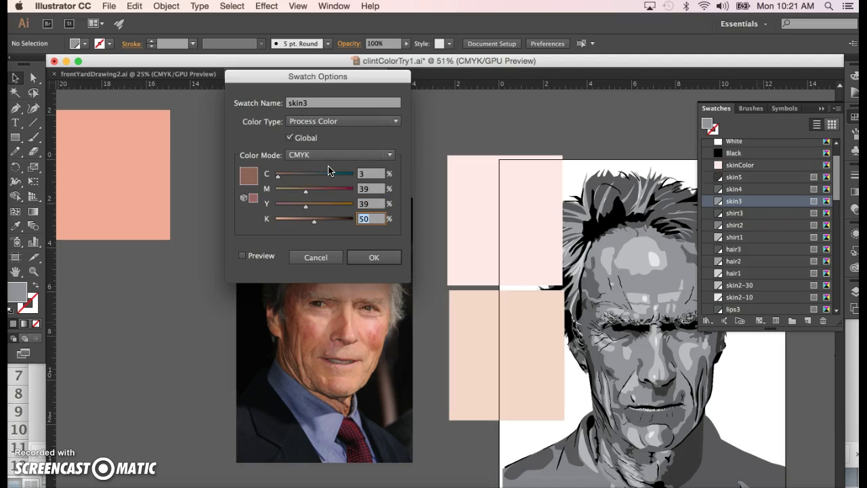
{"action": "left_click", "coordinate": [369, 257]}
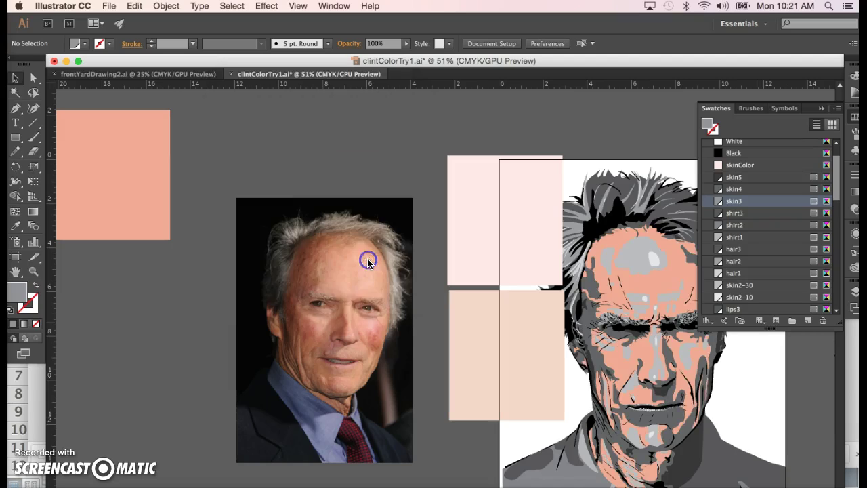
- Show the Swatches panel as small thumbnails
{"action": "scroll", "coordinate": [520, 314], "scroll_direction": "right", "scroll_amount": 5}
{"action": "scroll", "coordinate": [520, 313], "scroll_direction": "down", "scroll_amount": 2}
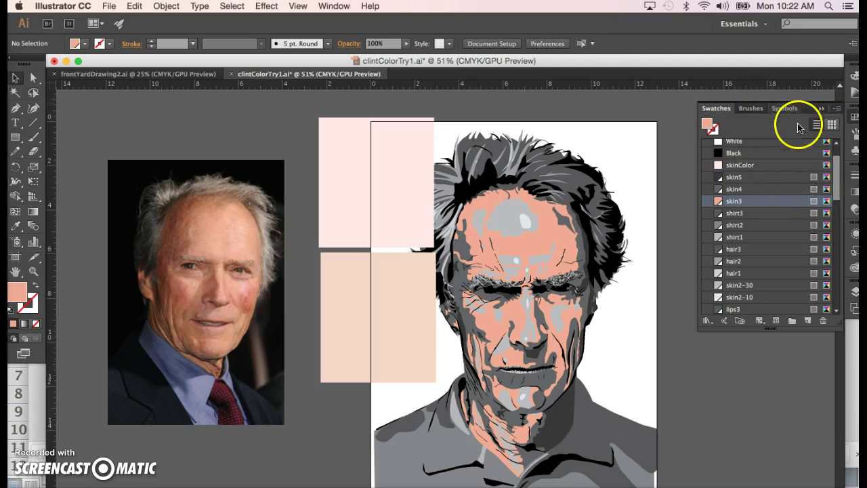
{"action": "left_click", "coordinate": [829, 124]}
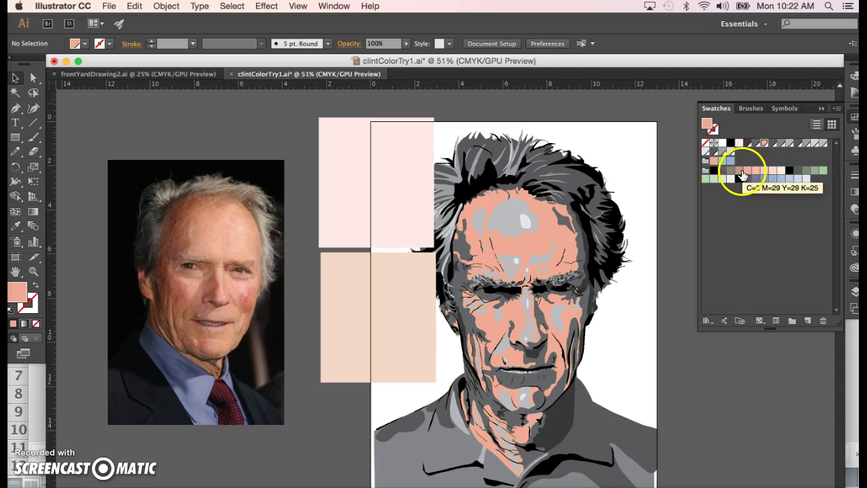
- Move the salmon swatch with 39% magenta to a new spot within the skin swatch group
{"action": "left_click", "coordinate": [706, 170]}
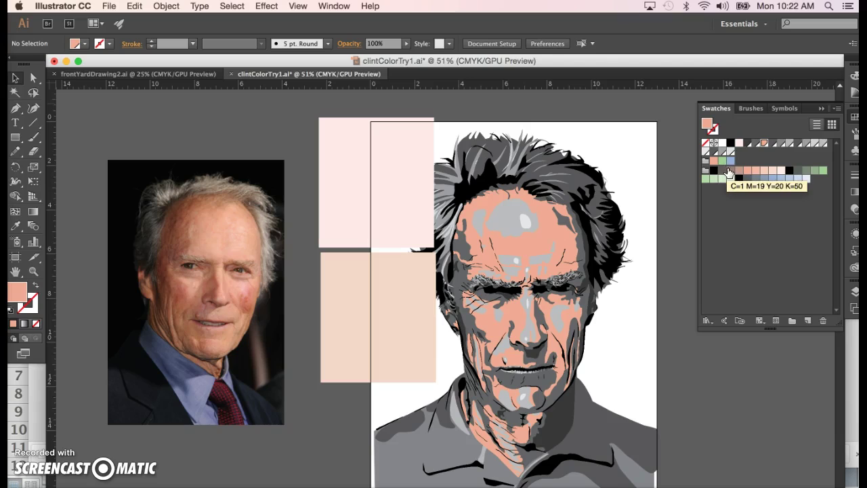
{"action": "left_click", "coordinate": [745, 169]}
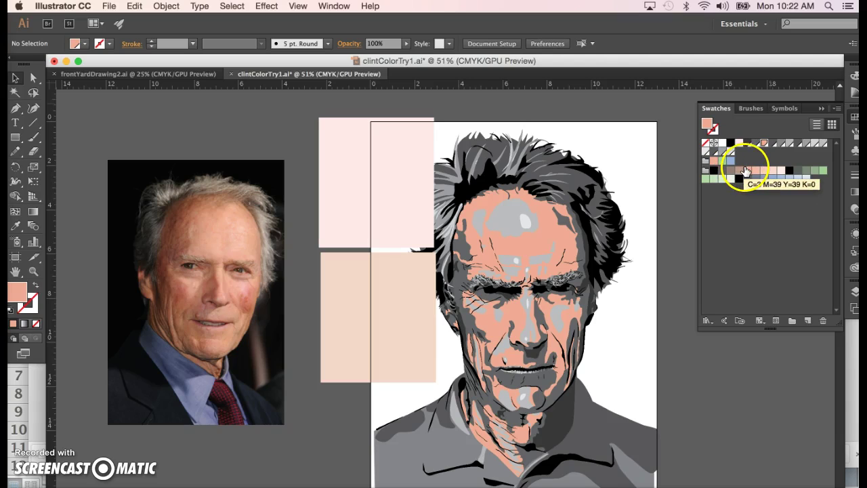
{"action": "left_click_drag", "start_coordinate": [745, 169], "coordinate": [729, 173]}
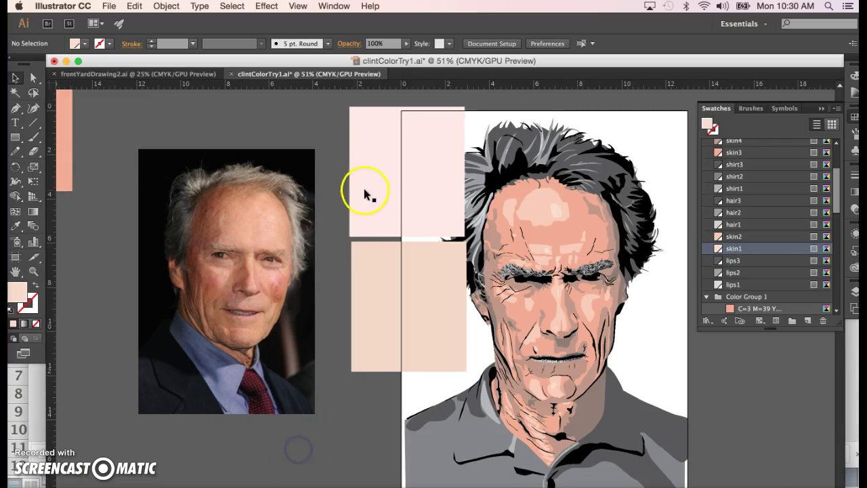
- Move the pink and beige colour sample rectangles to the left of the reference photo
{"action": "left_click", "coordinate": [370, 190]}
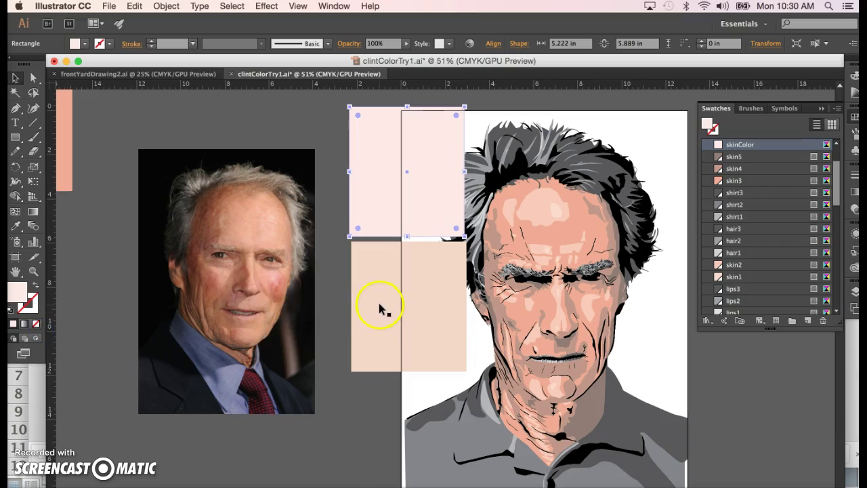
{"action": "left_click_drag", "start_coordinate": [434, 151], "coordinate": [139, 110]}
{"action": "left_click_drag", "start_coordinate": [431, 268], "coordinate": [101, 267]}
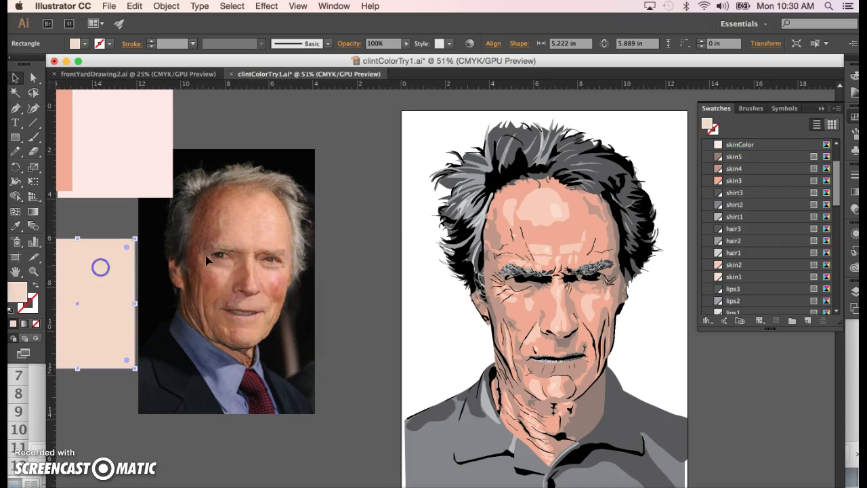
{"action": "left_click", "coordinate": [332, 339]}
{"action": "scroll", "coordinate": [523, 371], "scroll_direction": "down", "scroll_amount": 1}
{"action": "scroll", "coordinate": [523, 371], "scroll_direction": "down", "scroll_amount": 3}
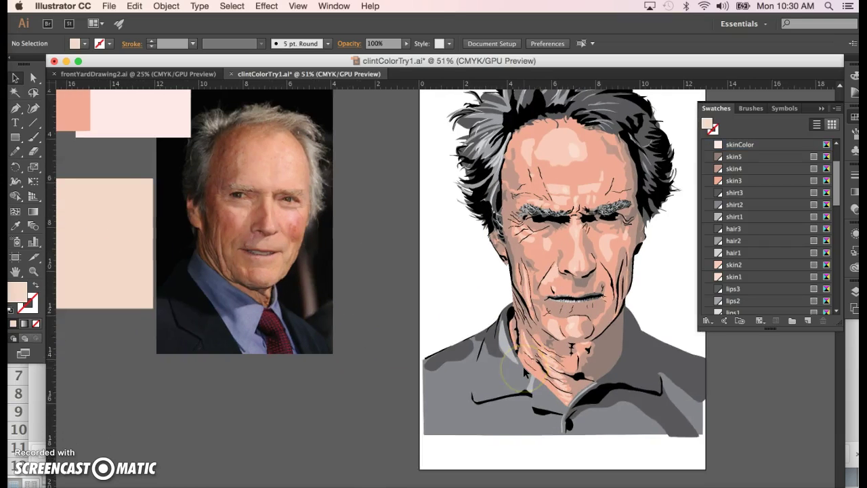
{"action": "scroll", "coordinate": [523, 366], "scroll_direction": "up", "scroll_amount": 2}
{"action": "scroll", "coordinate": [522, 366], "scroll_direction": "right", "scroll_amount": 3}
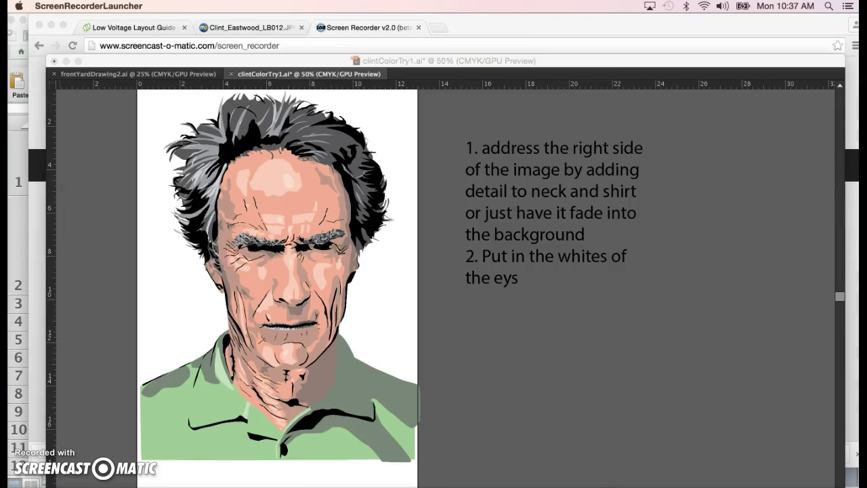
- Bring Illustrator forward and show the Color mixing panel from the right dock
{"action": "left_click", "coordinate": [558, 361]}
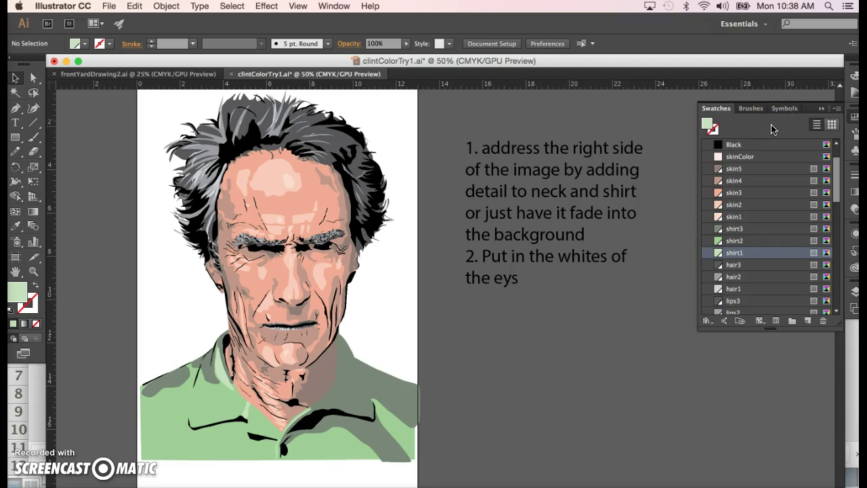
{"action": "left_click", "coordinate": [854, 79]}
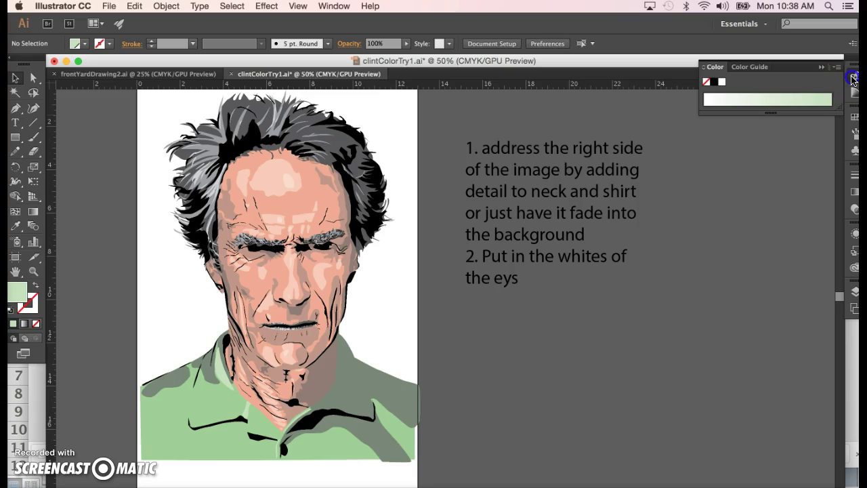
- Show the Color Guide and set its base colour to the current light green
{"action": "left_click", "coordinate": [853, 79]}
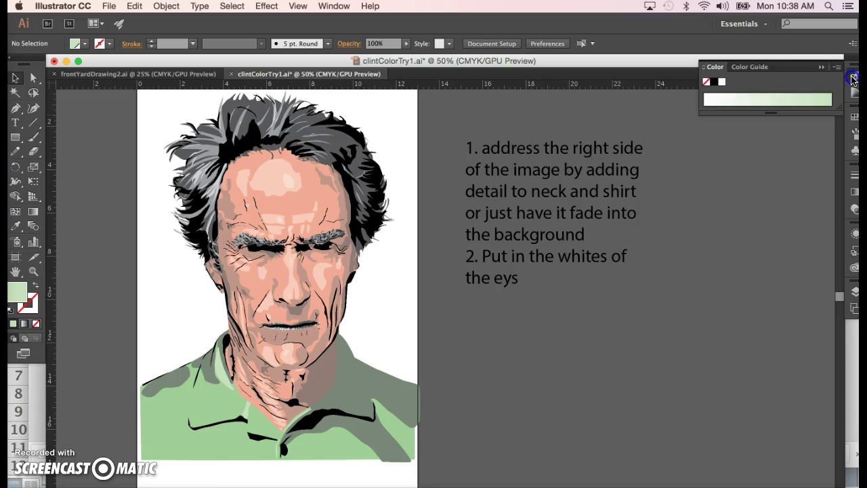
{"action": "left_click", "coordinate": [755, 67]}
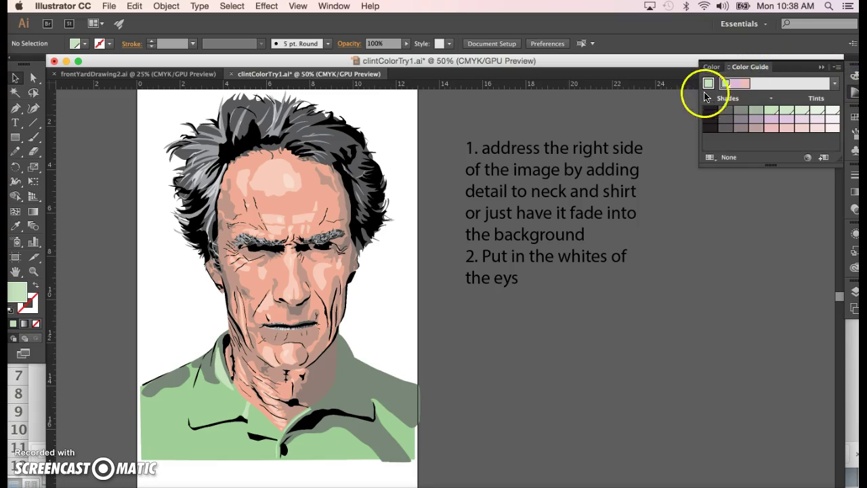
{"action": "left_click", "coordinate": [708, 84]}
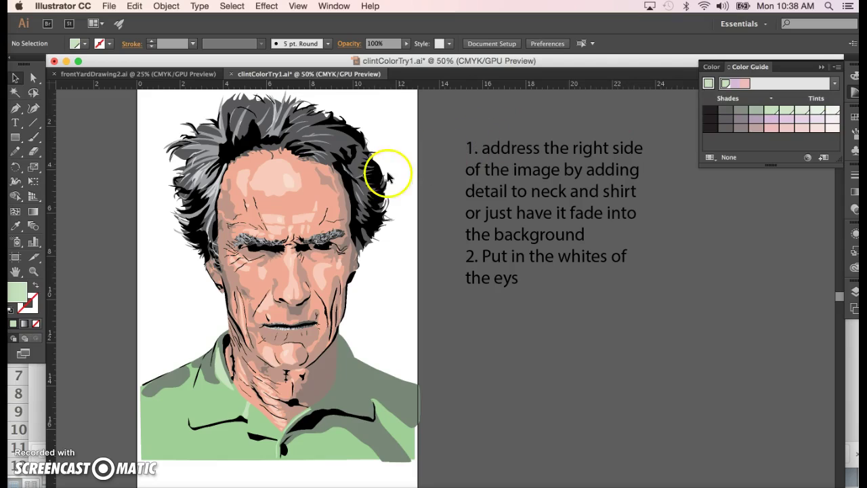
- Select the Blend tool in the toolbox
{"action": "left_click", "coordinate": [306, 196]}
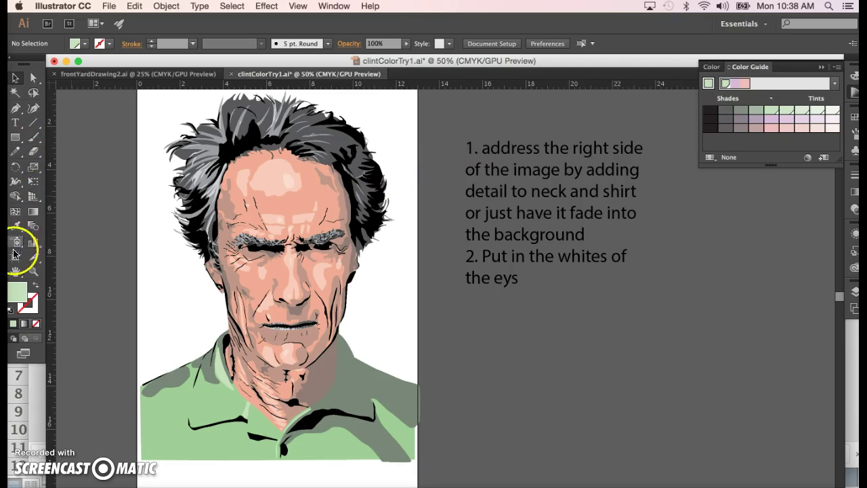
{"action": "left_click", "coordinate": [32, 149]}
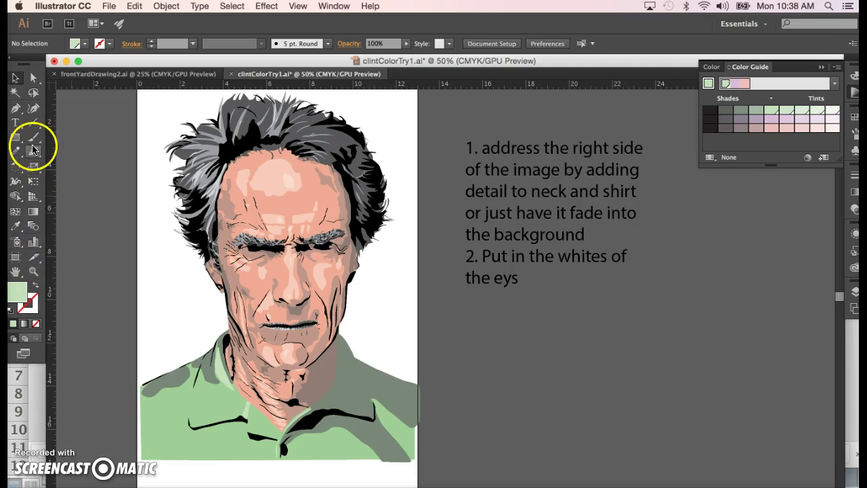
{"action": "left_click", "coordinate": [29, 229]}
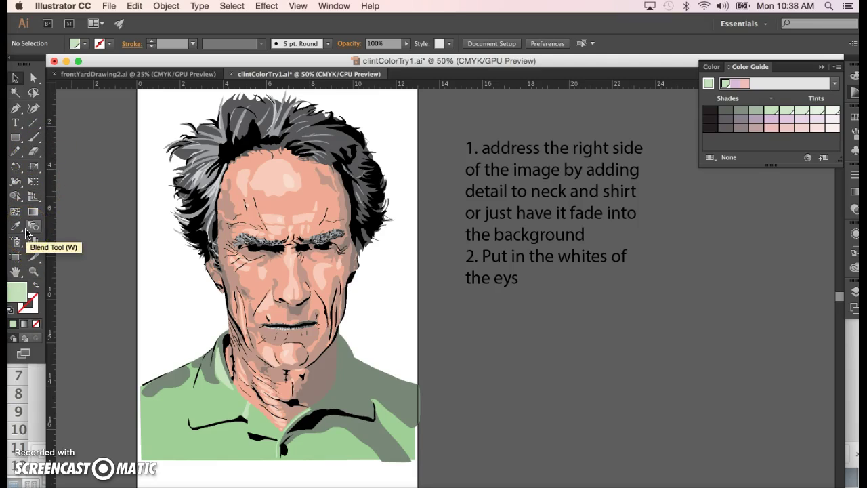